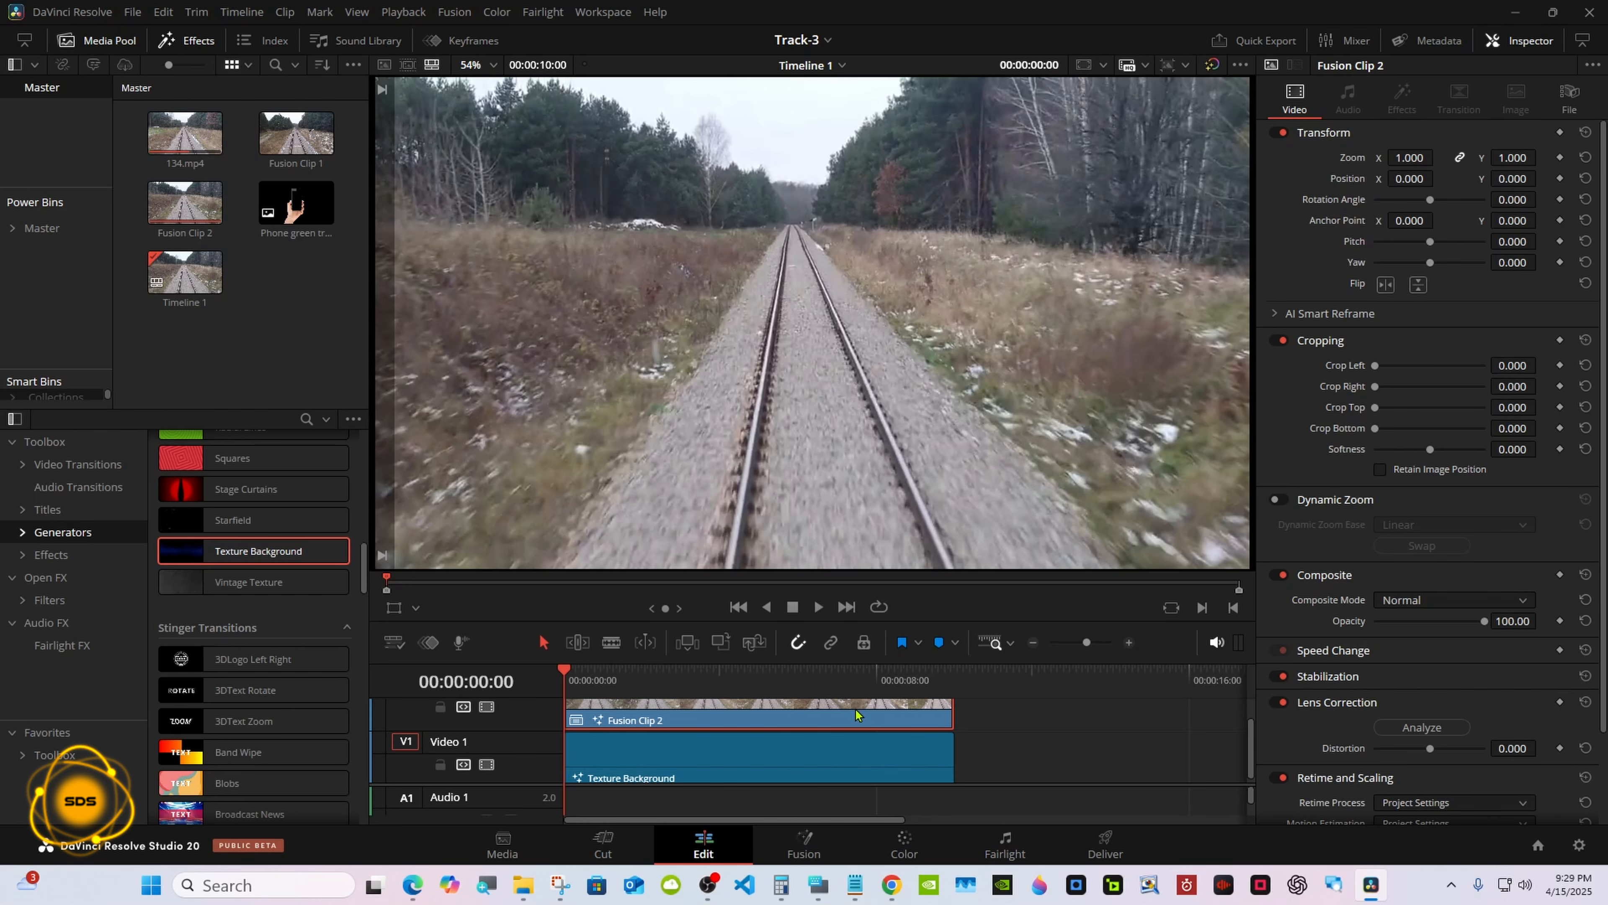
Slide Fusion Clip 2 along its track to check the texture background beneath, and return it to the timeline start
{"action": "left_click_drag", "start_coordinate": [855, 715], "coordinate": [927, 712]}
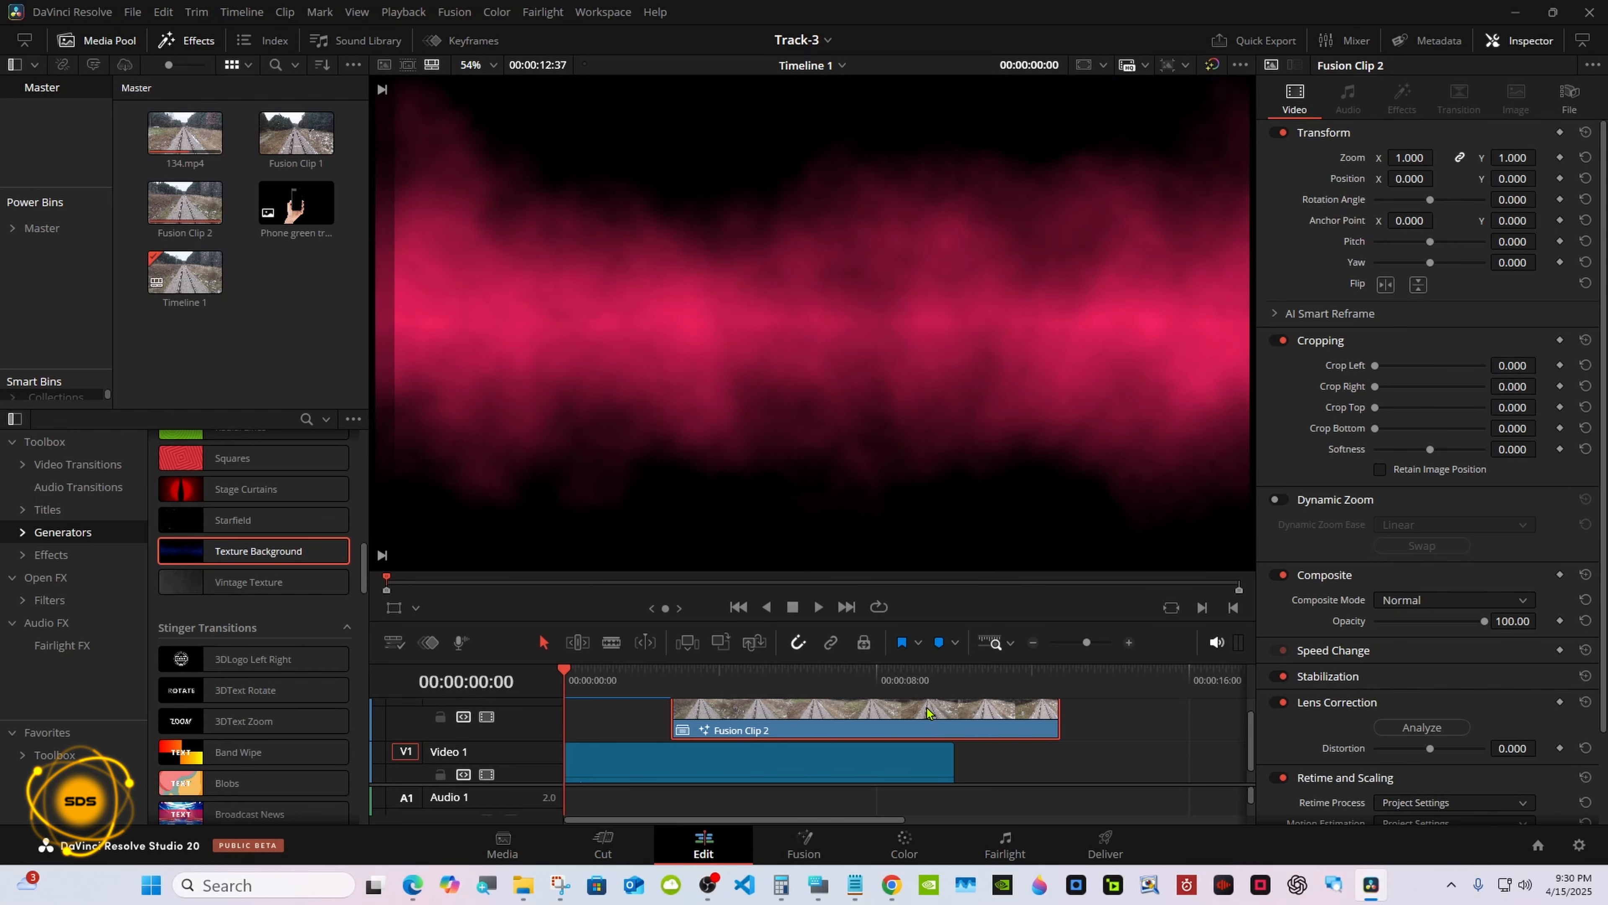
{"action": "left_click_drag", "start_coordinate": [927, 712], "coordinate": [815, 711]}
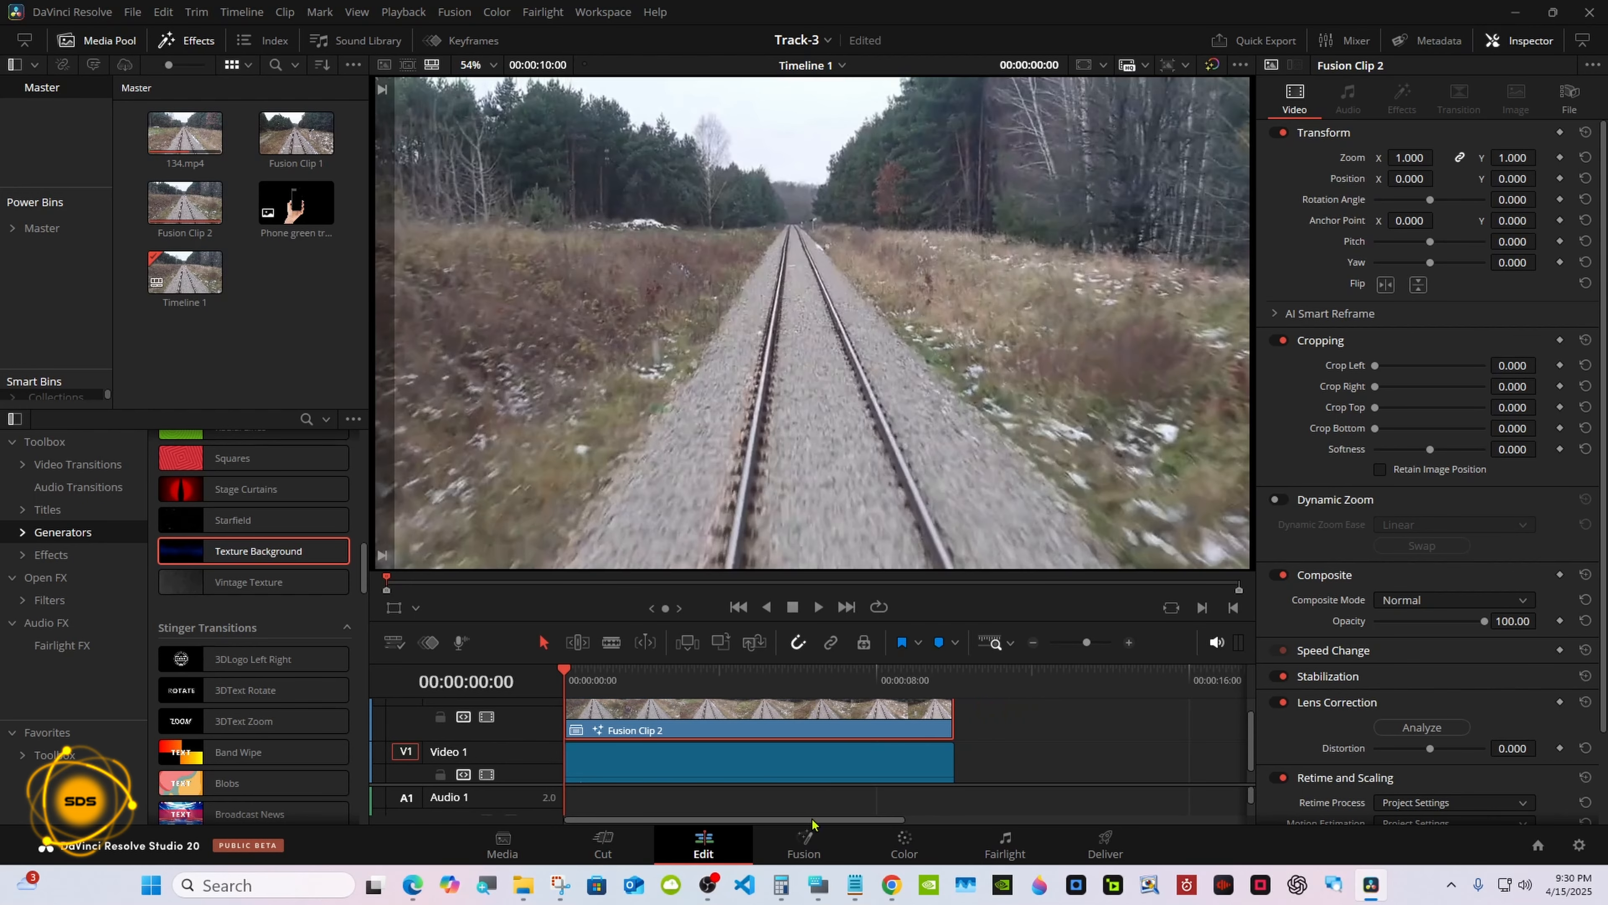
Open Fusion Clip 2 in the Fusion page and place the on-screen keyboard clear of the node graph
{"action": "left_click", "coordinate": [809, 844]}
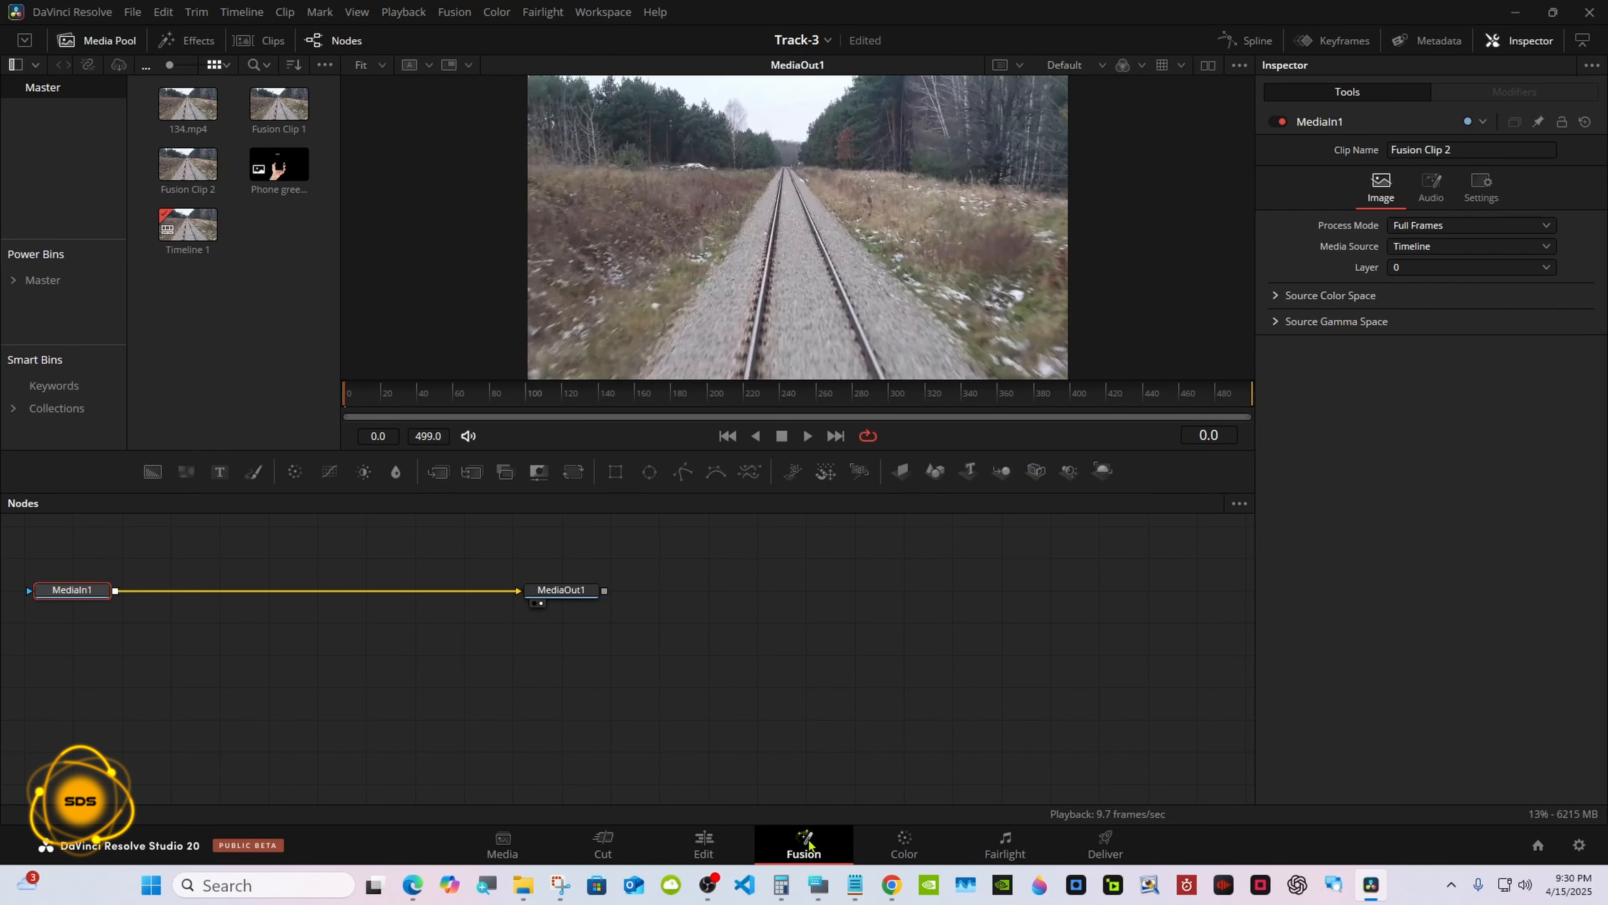
{"action": "left_click", "coordinate": [818, 885]}
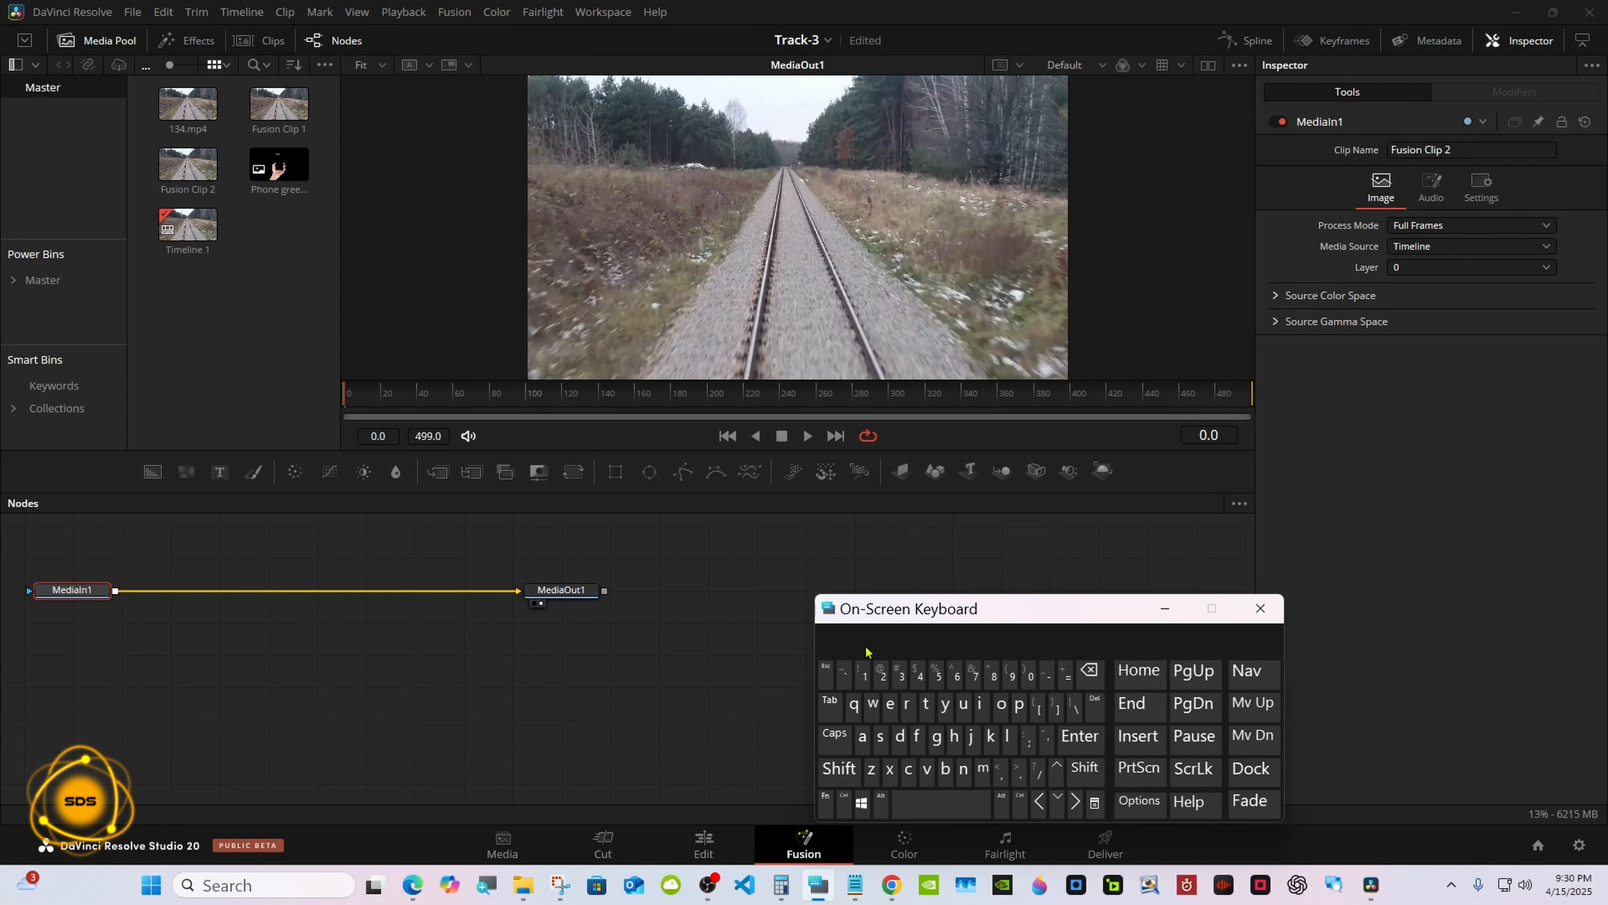
{"action": "left_click_drag", "start_coordinate": [875, 616], "coordinate": [1239, 598]}
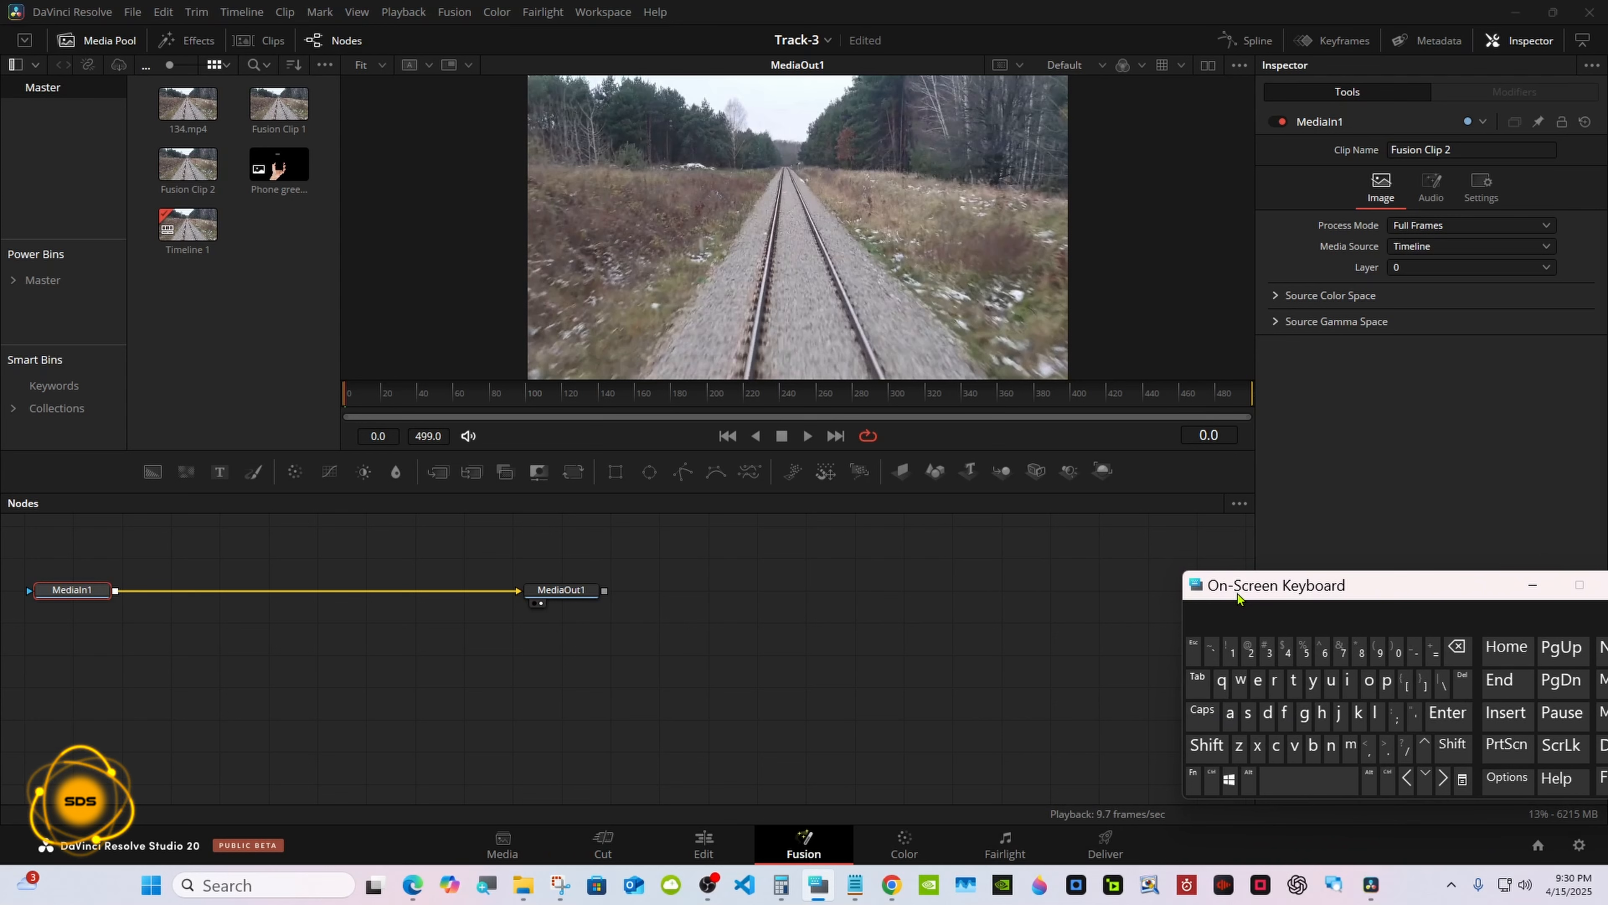
Reposition MediaIn1 and MediaOut1 on one horizontal line around the middle of the node graph, with ample space between them
{"action": "left_click_drag", "start_coordinate": [534, 594], "coordinate": [925, 627]}
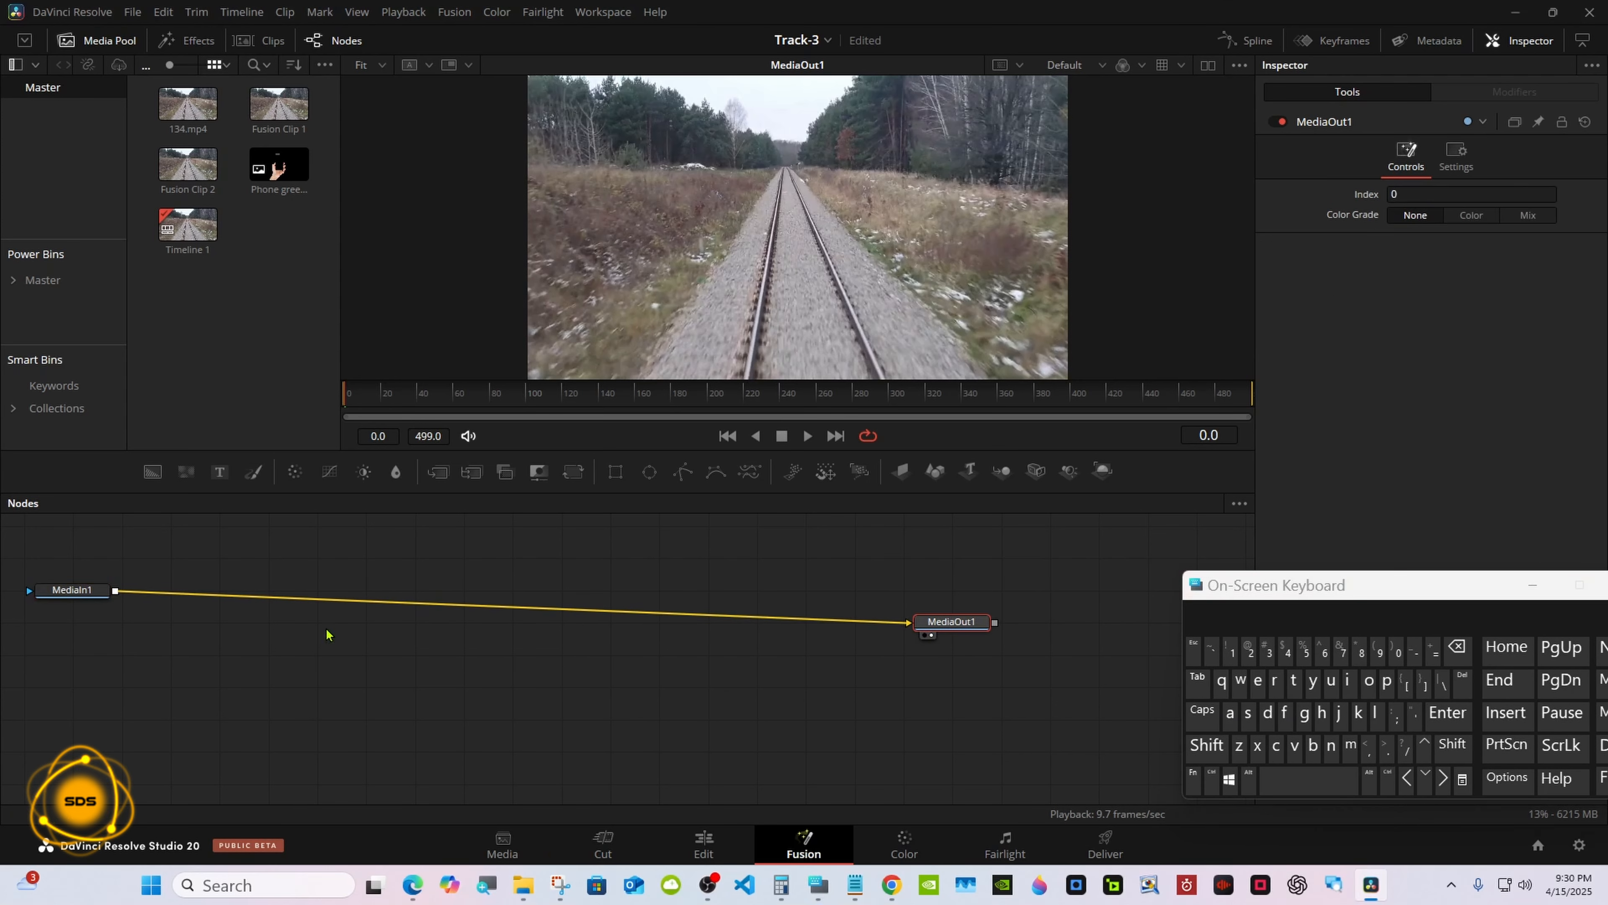
{"action": "left_click_drag", "start_coordinate": [75, 590], "coordinate": [418, 622]}
{"action": "left_click_drag", "start_coordinate": [970, 627], "coordinate": [921, 627]}
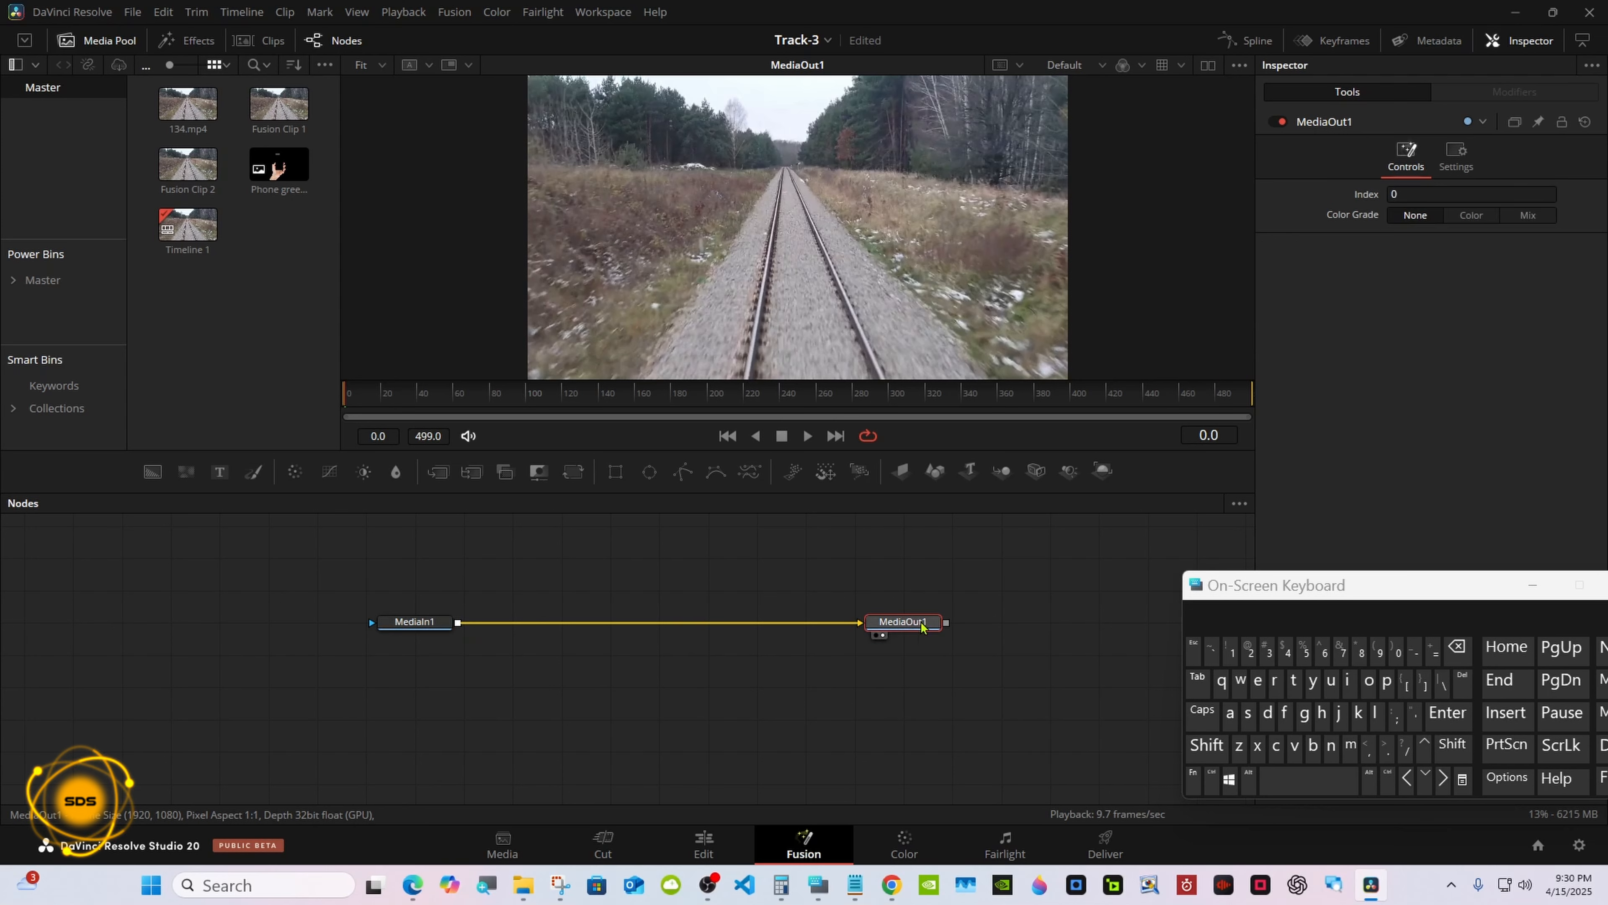
{"action": "left_click_drag", "start_coordinate": [1231, 580], "coordinate": [1218, 539]}
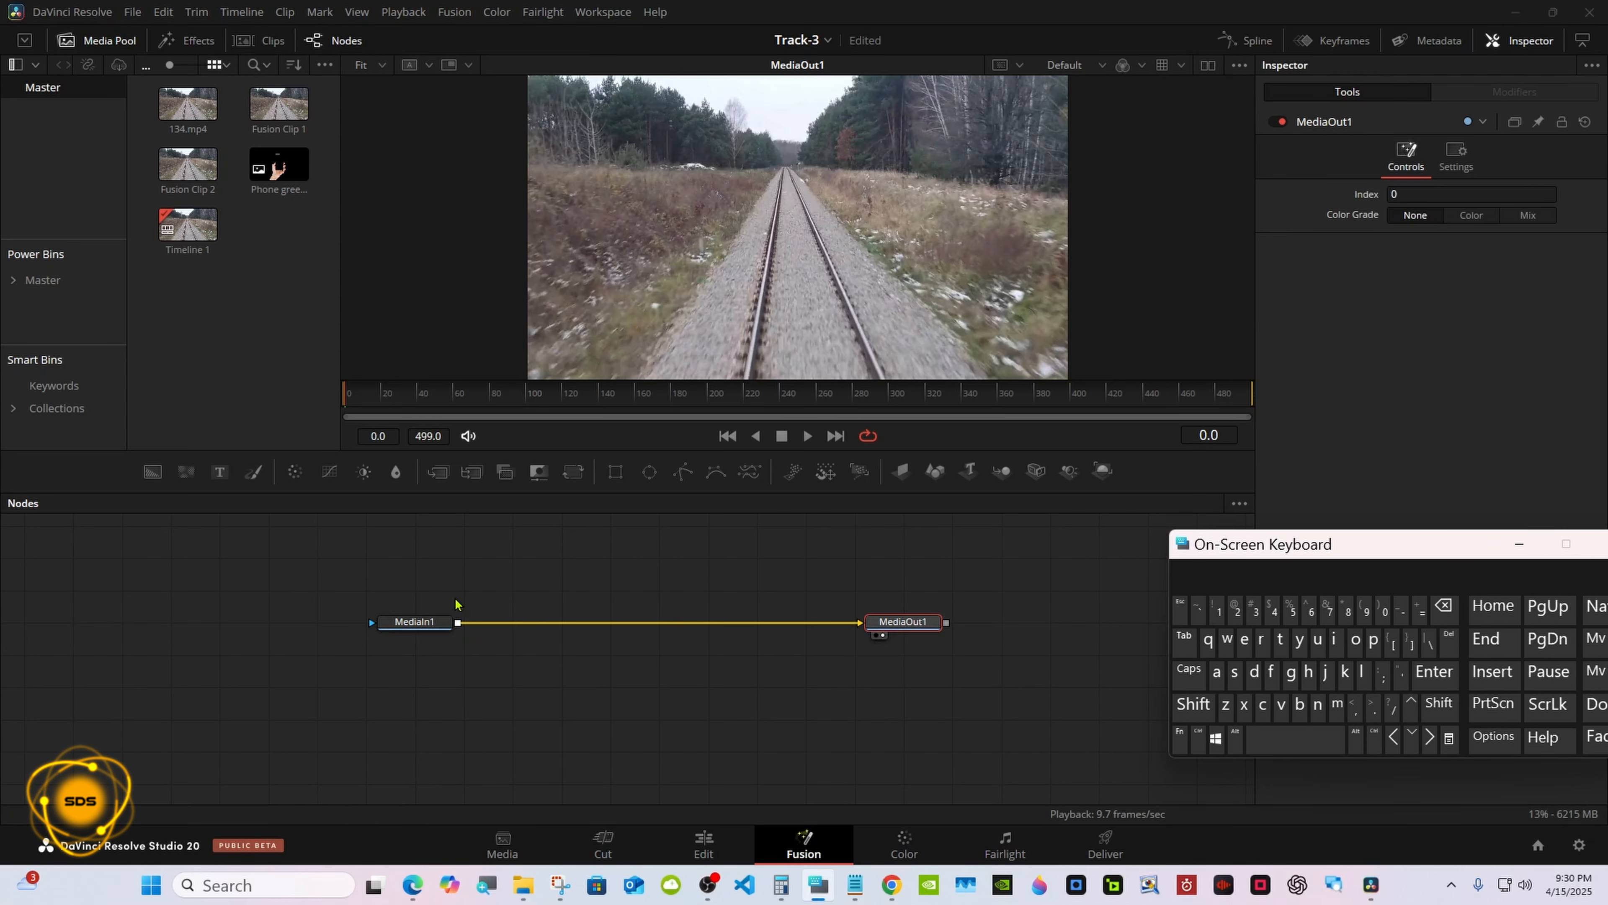
Insert a Merge node after MediaIn1 and feed the phone image from the media pool into its foreground
{"action": "left_click", "coordinate": [437, 622]}
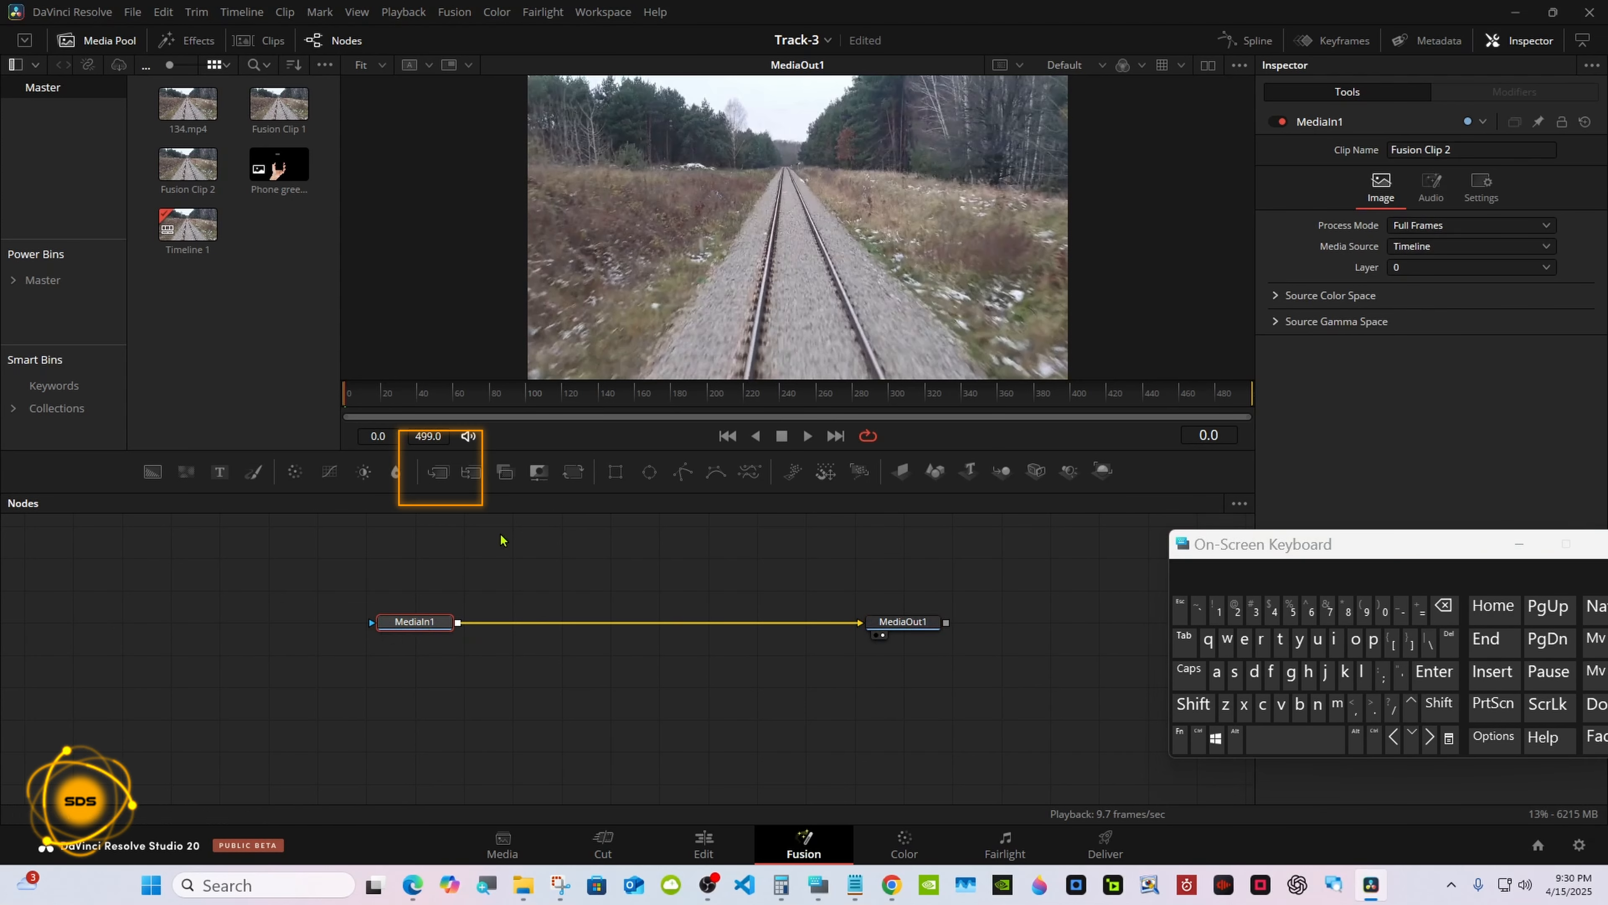
{"action": "left_click", "coordinate": [436, 474]}
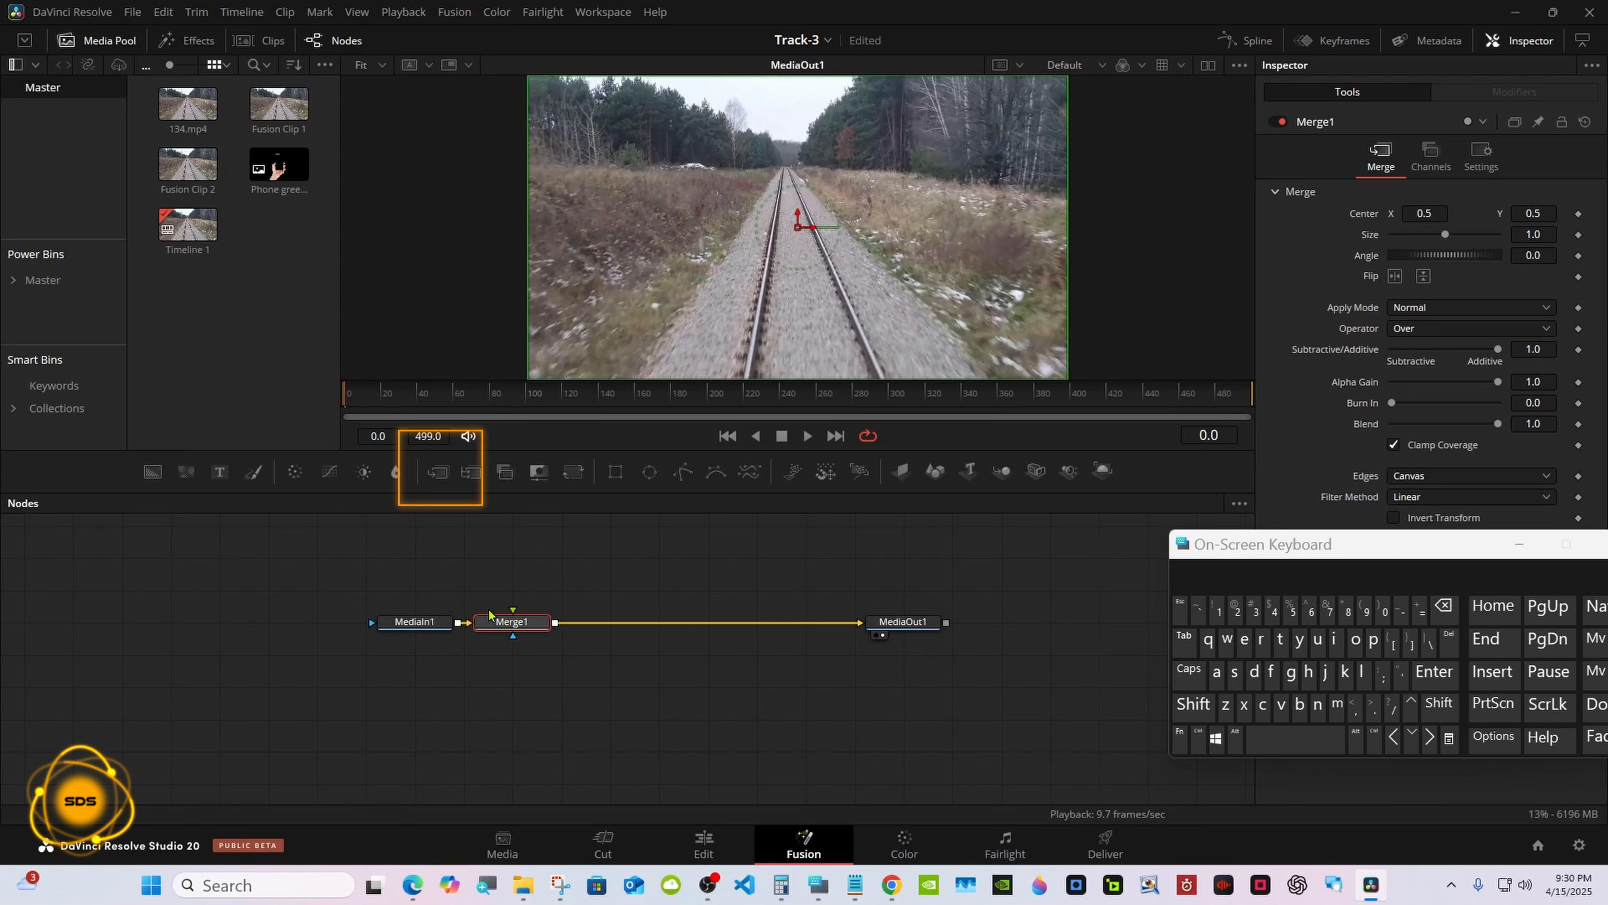
{"action": "left_click_drag", "start_coordinate": [489, 613], "coordinate": [539, 613]}
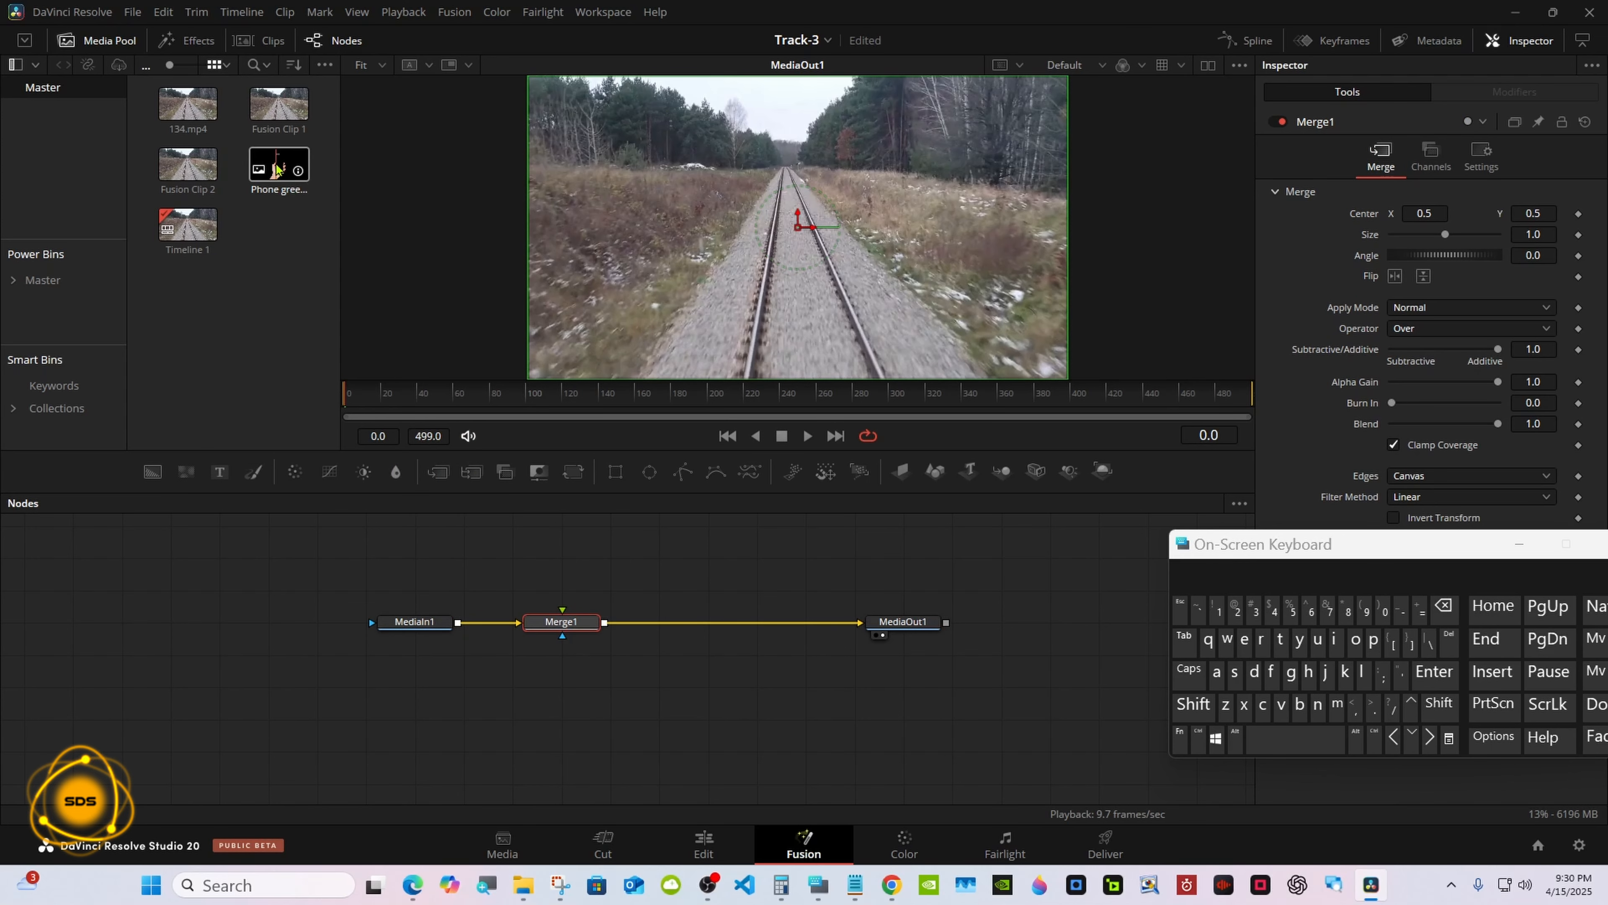
{"action": "left_click_drag", "start_coordinate": [277, 167], "coordinate": [566, 646]}
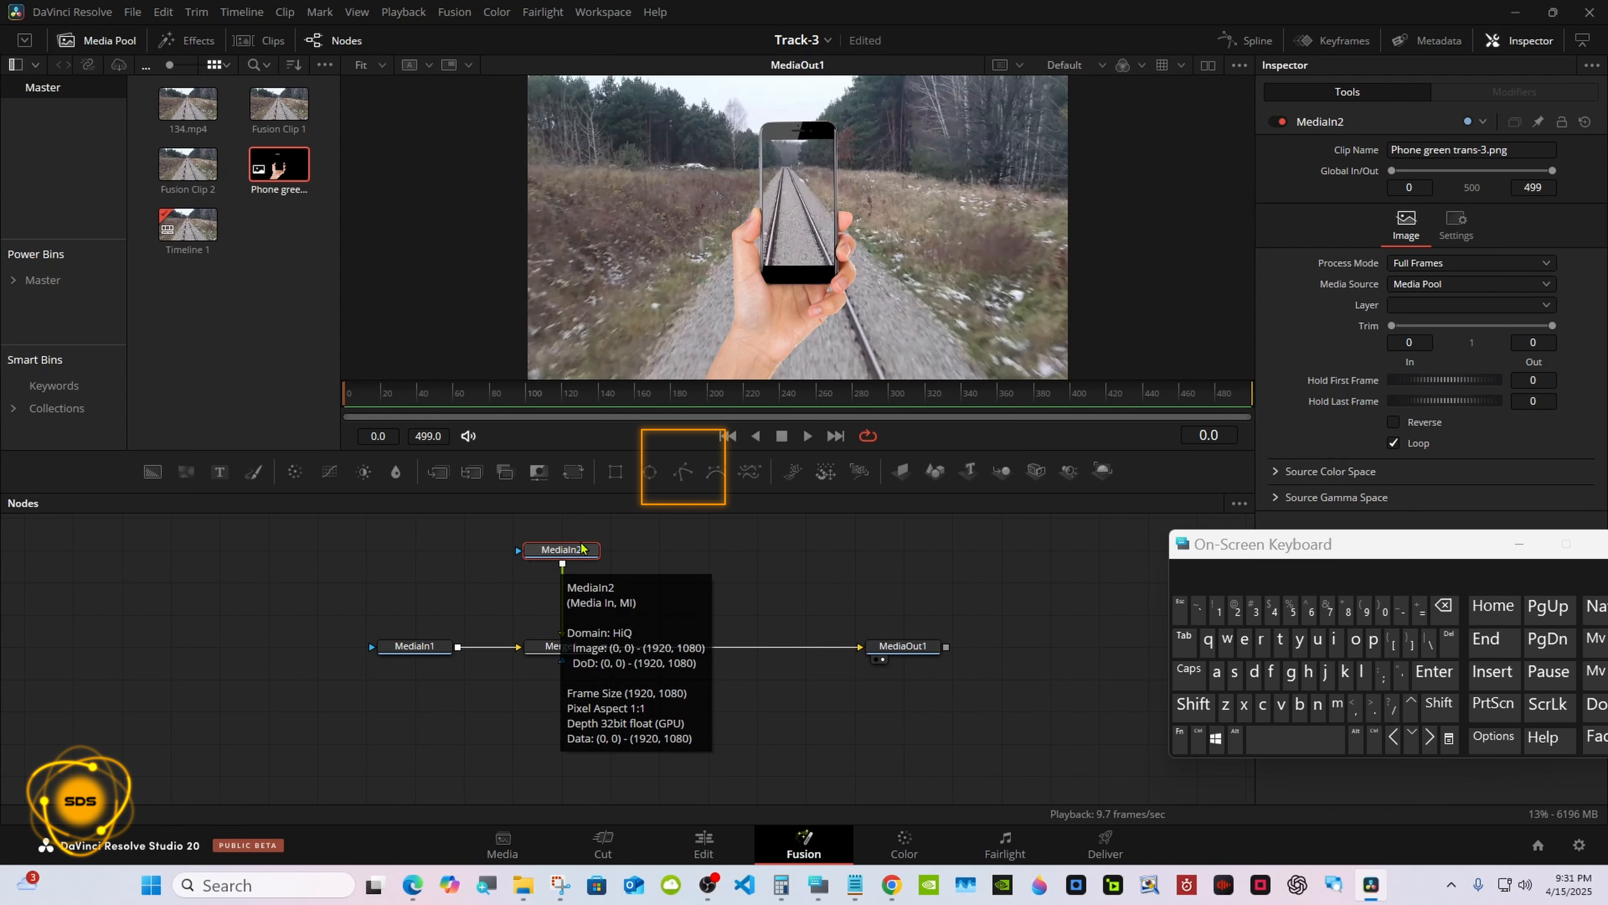
Add a Polygon mask to the phone image node MediaIn2 and enable Invert on it
{"action": "left_click", "coordinate": [683, 471]}
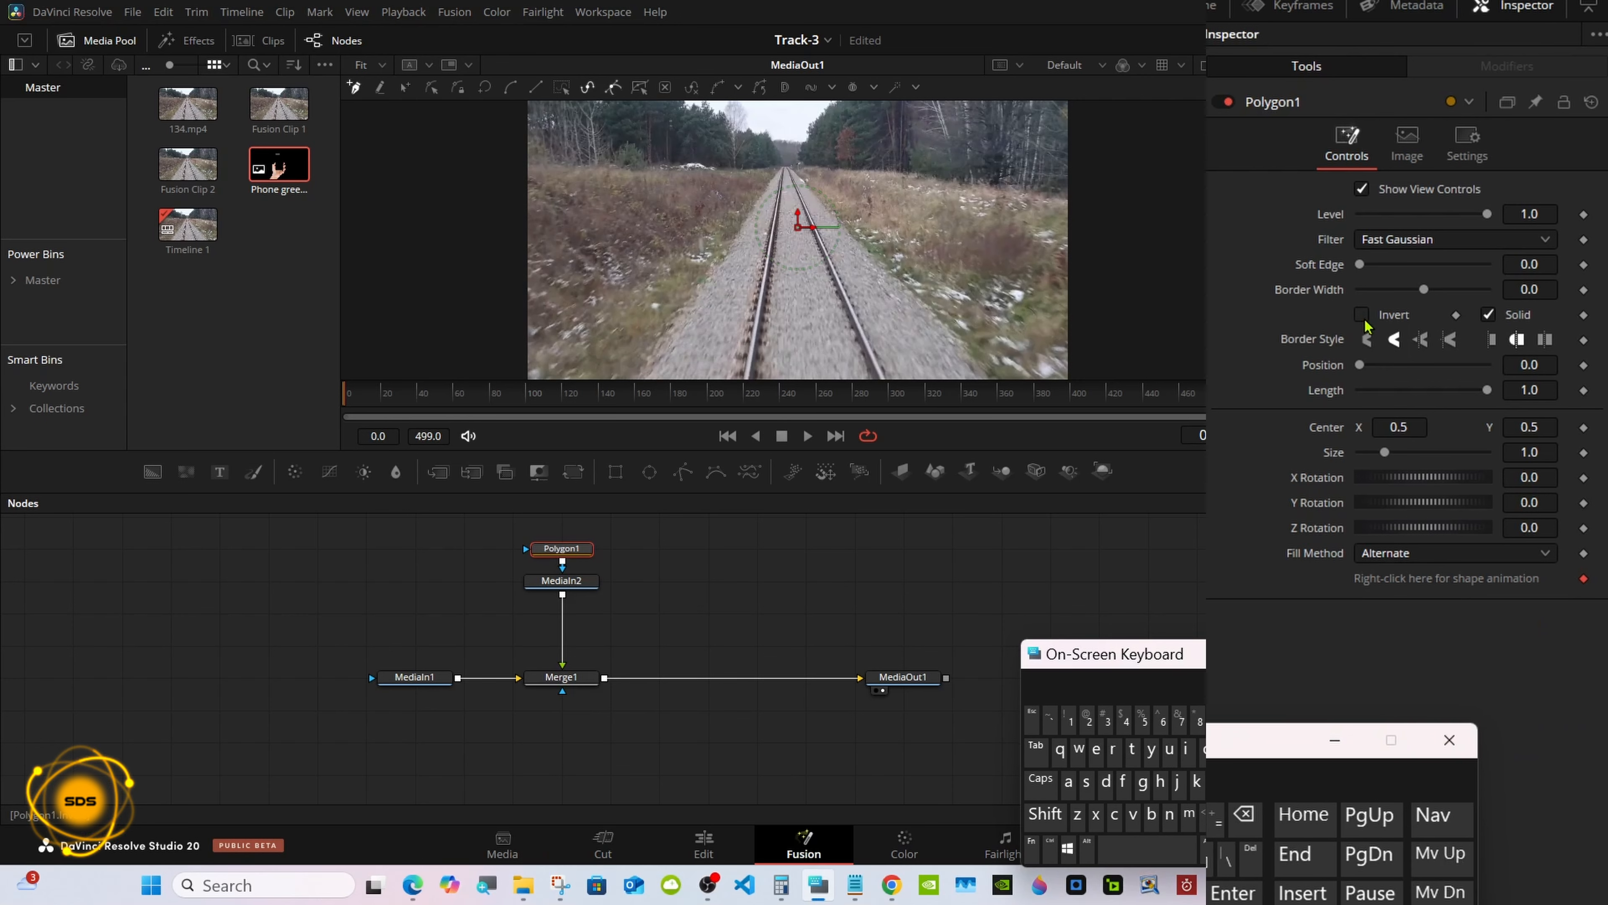
{"action": "left_click", "coordinate": [1361, 314]}
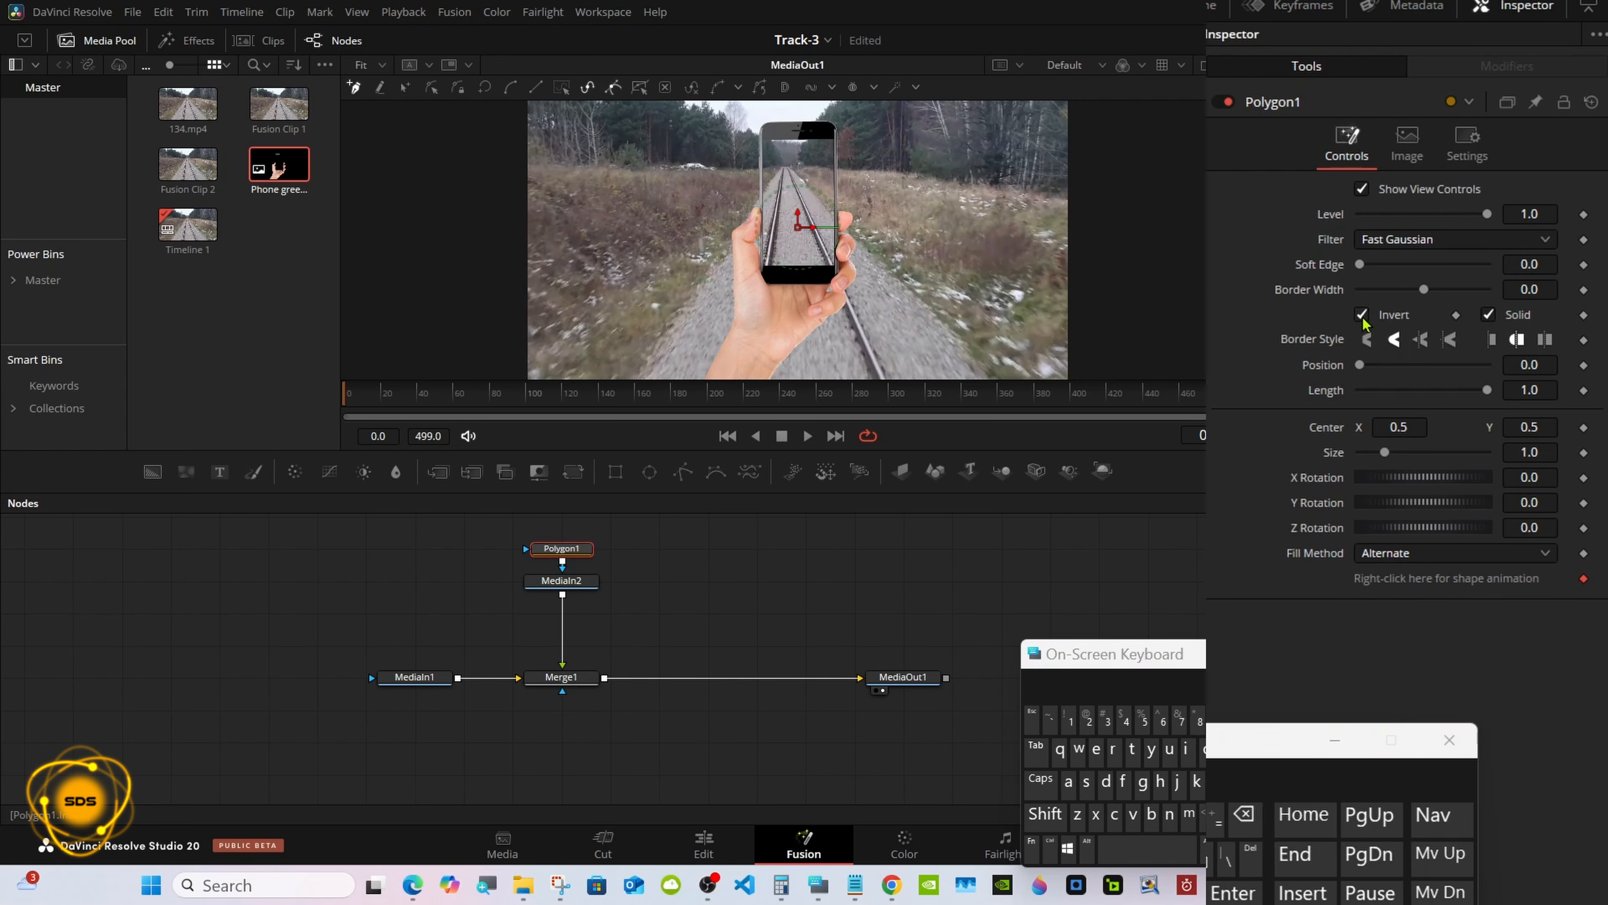
Enlarge the viewer and place the first mask points on the phone screen's upper-left, upper-right and lower-right corners
{"action": "left_click_drag", "start_coordinate": [831, 501], "coordinate": [830, 702]}
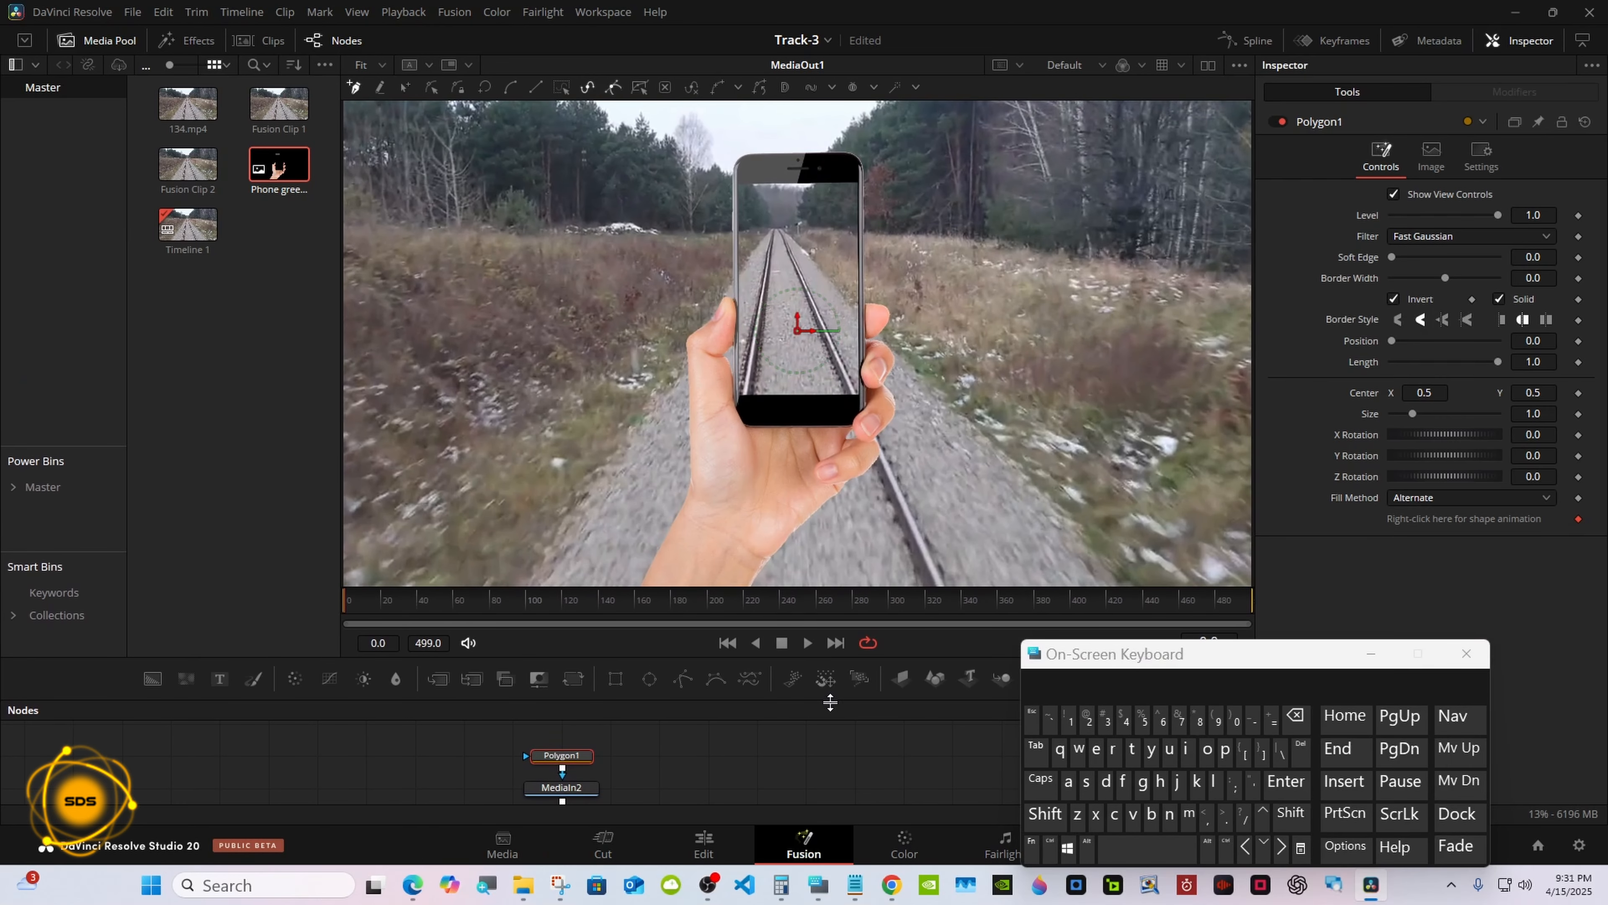
{"action": "left_click_drag", "start_coordinate": [1102, 658], "coordinate": [1185, 659]}
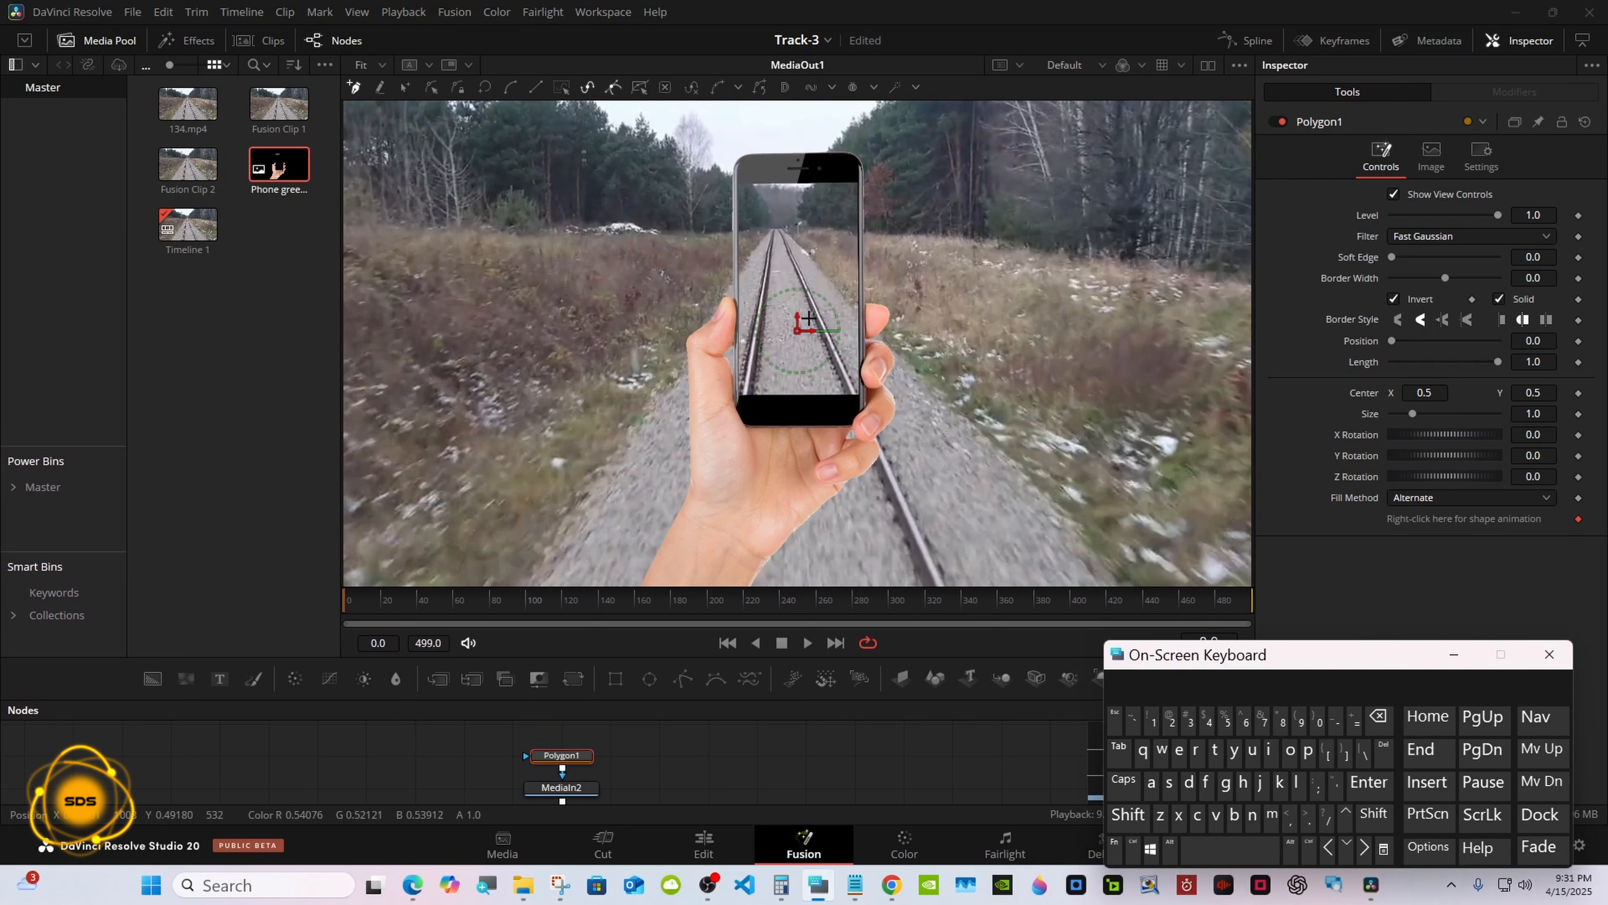
{"action": "left_click", "coordinate": [738, 182]}
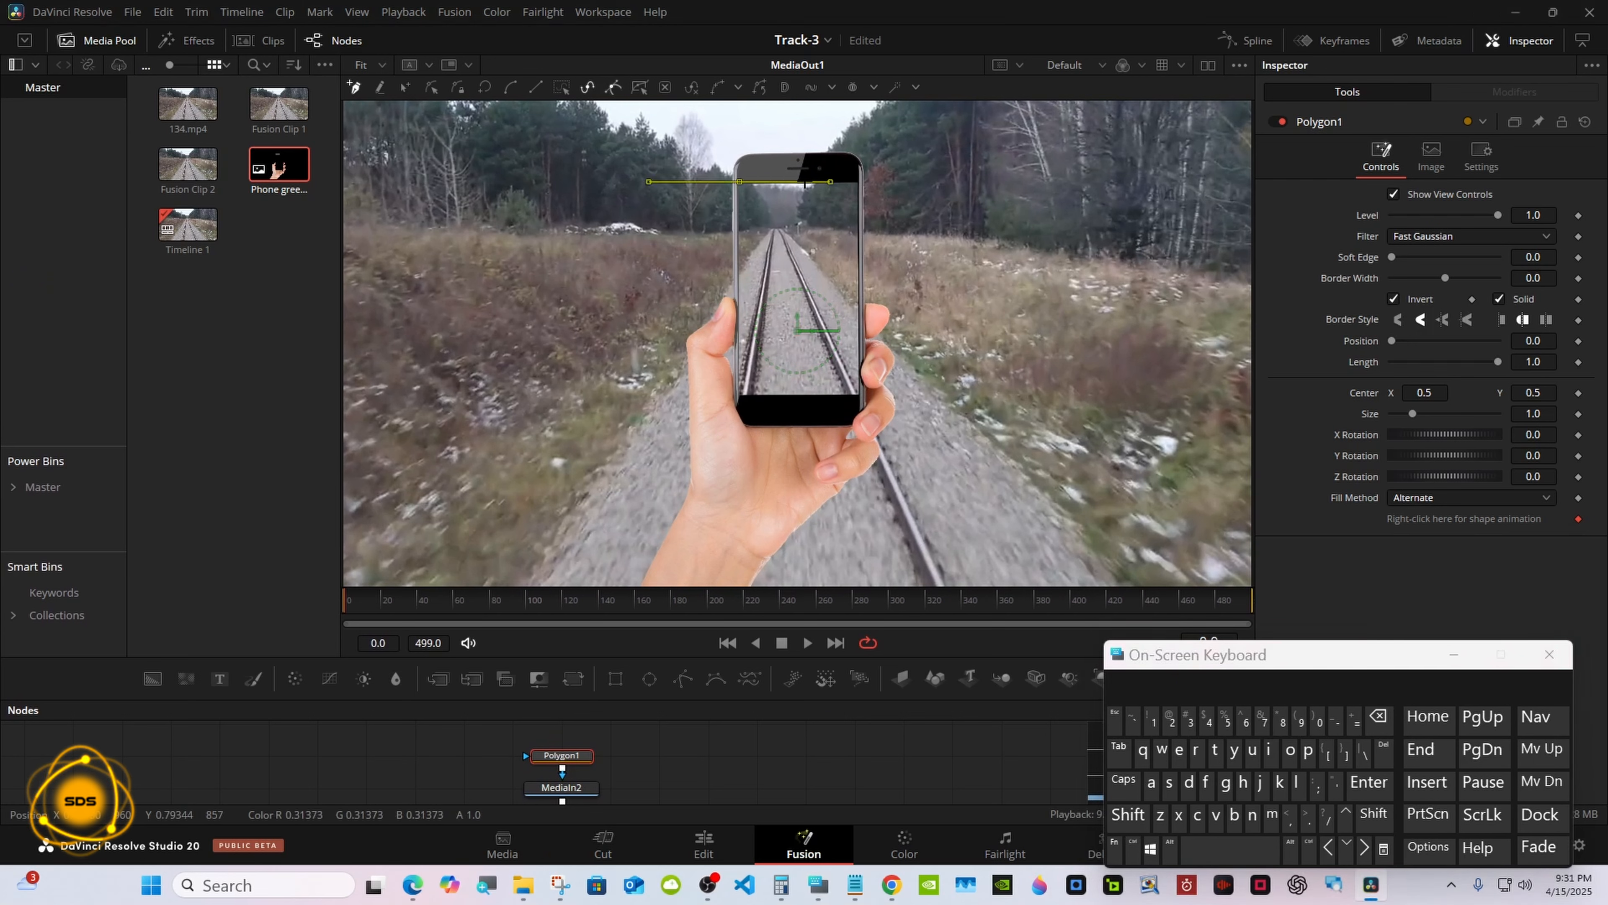
{"action": "left_click", "coordinate": [860, 181]}
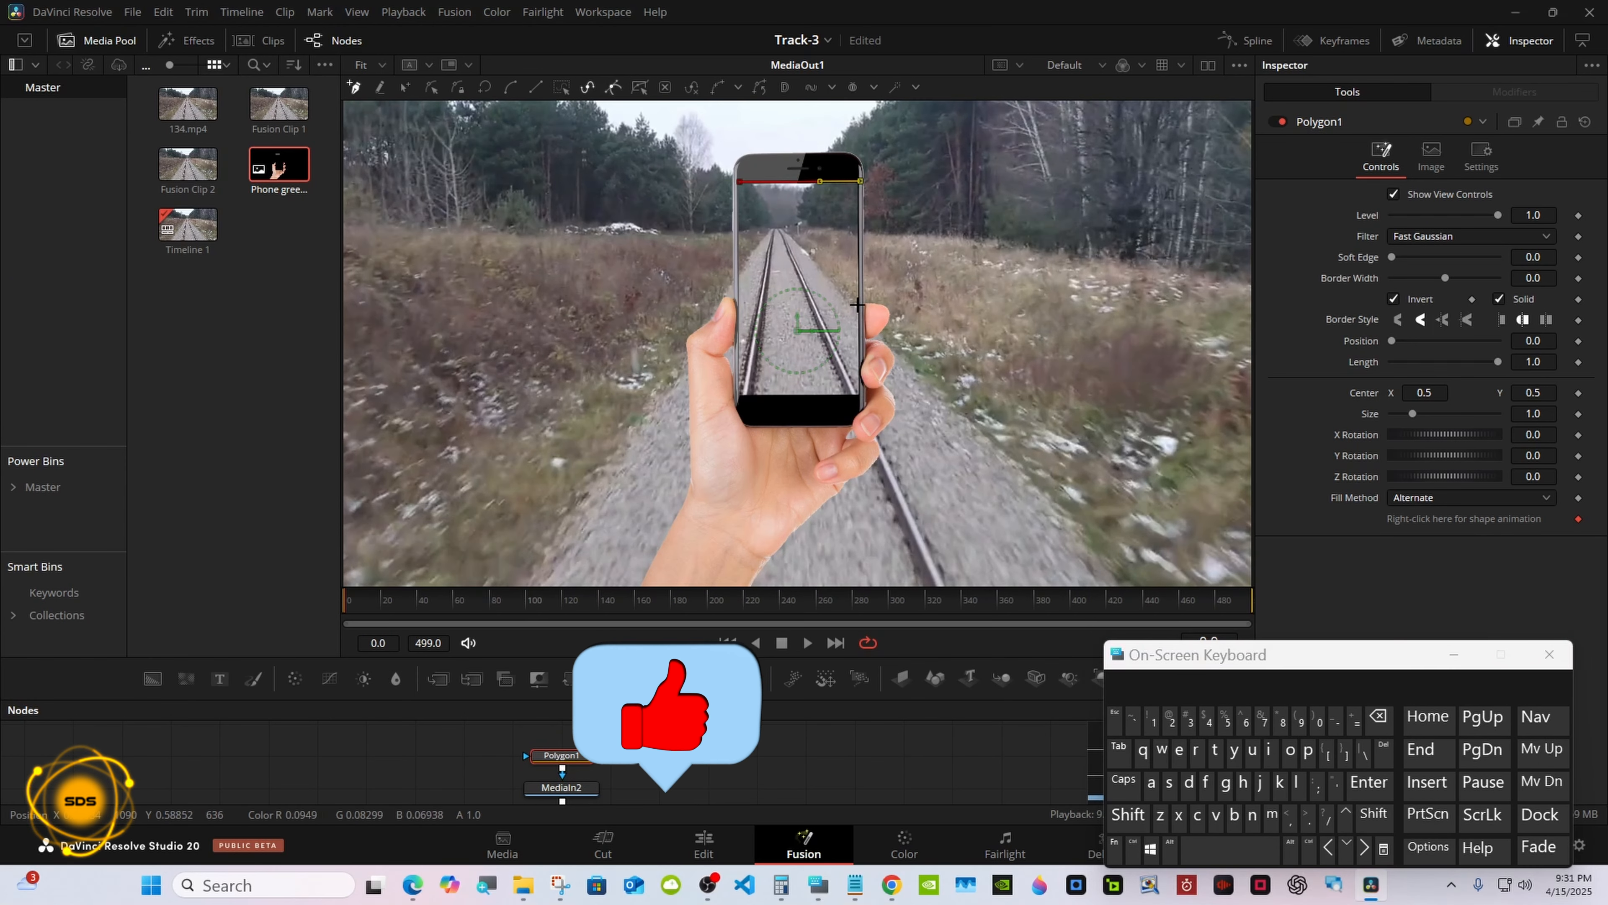
{"action": "left_click", "coordinate": [858, 394]}
Extend the mask along the right rail to below the frame and across to a point beneath the left rail
{"action": "right_click", "coordinate": [877, 494]}
{"action": "mouse_move", "coordinate": [899, 498]}
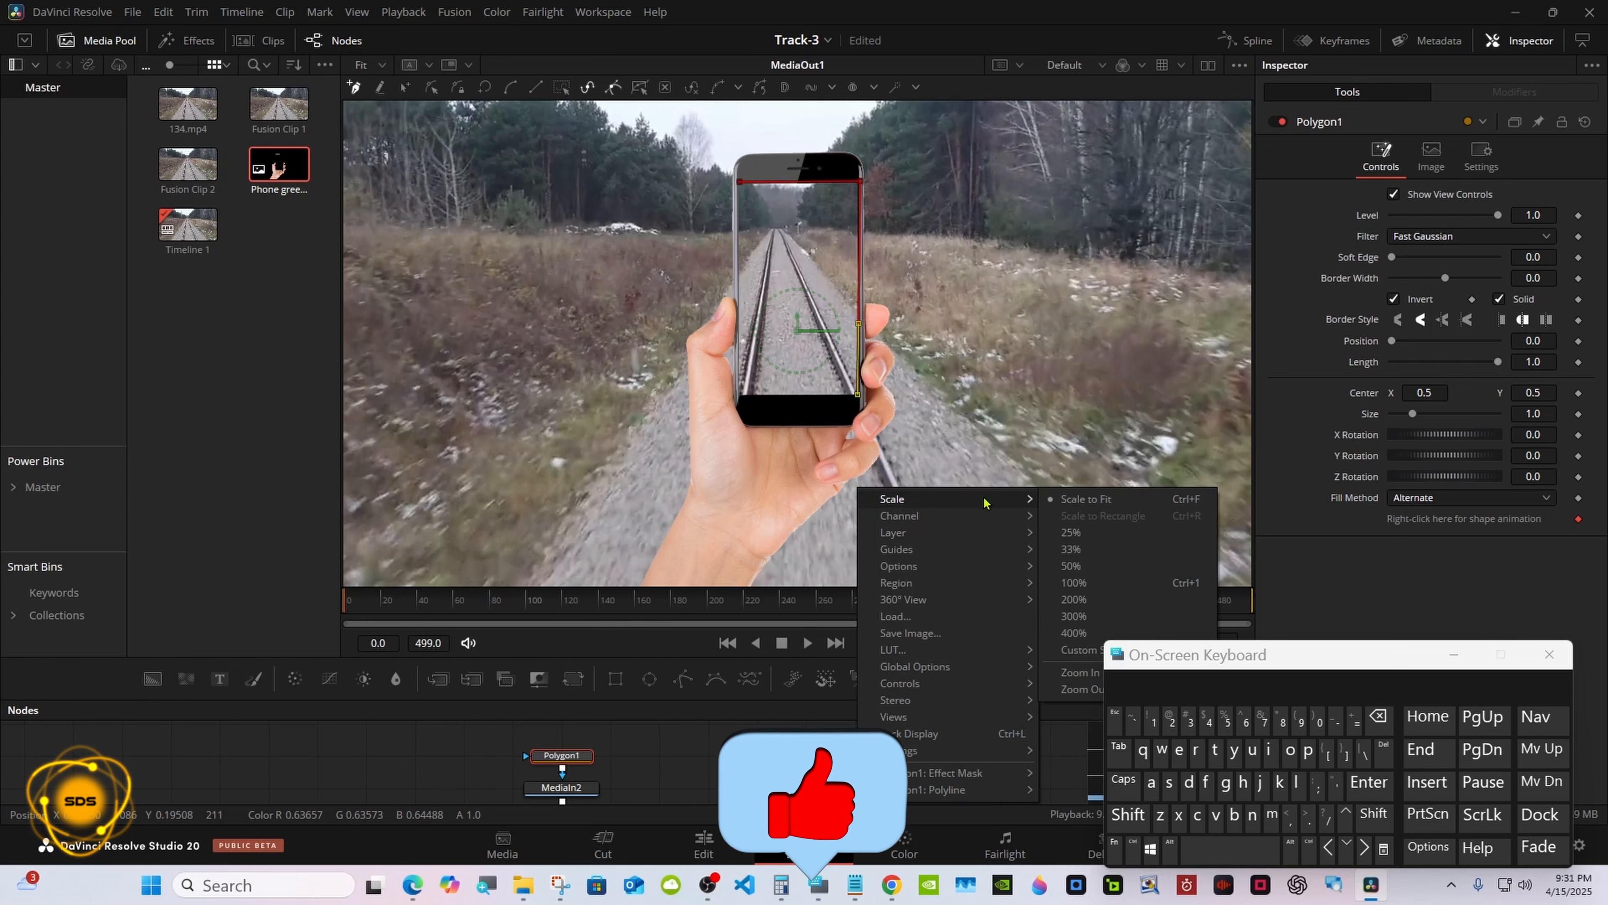
{"action": "left_click", "coordinate": [1064, 693]}
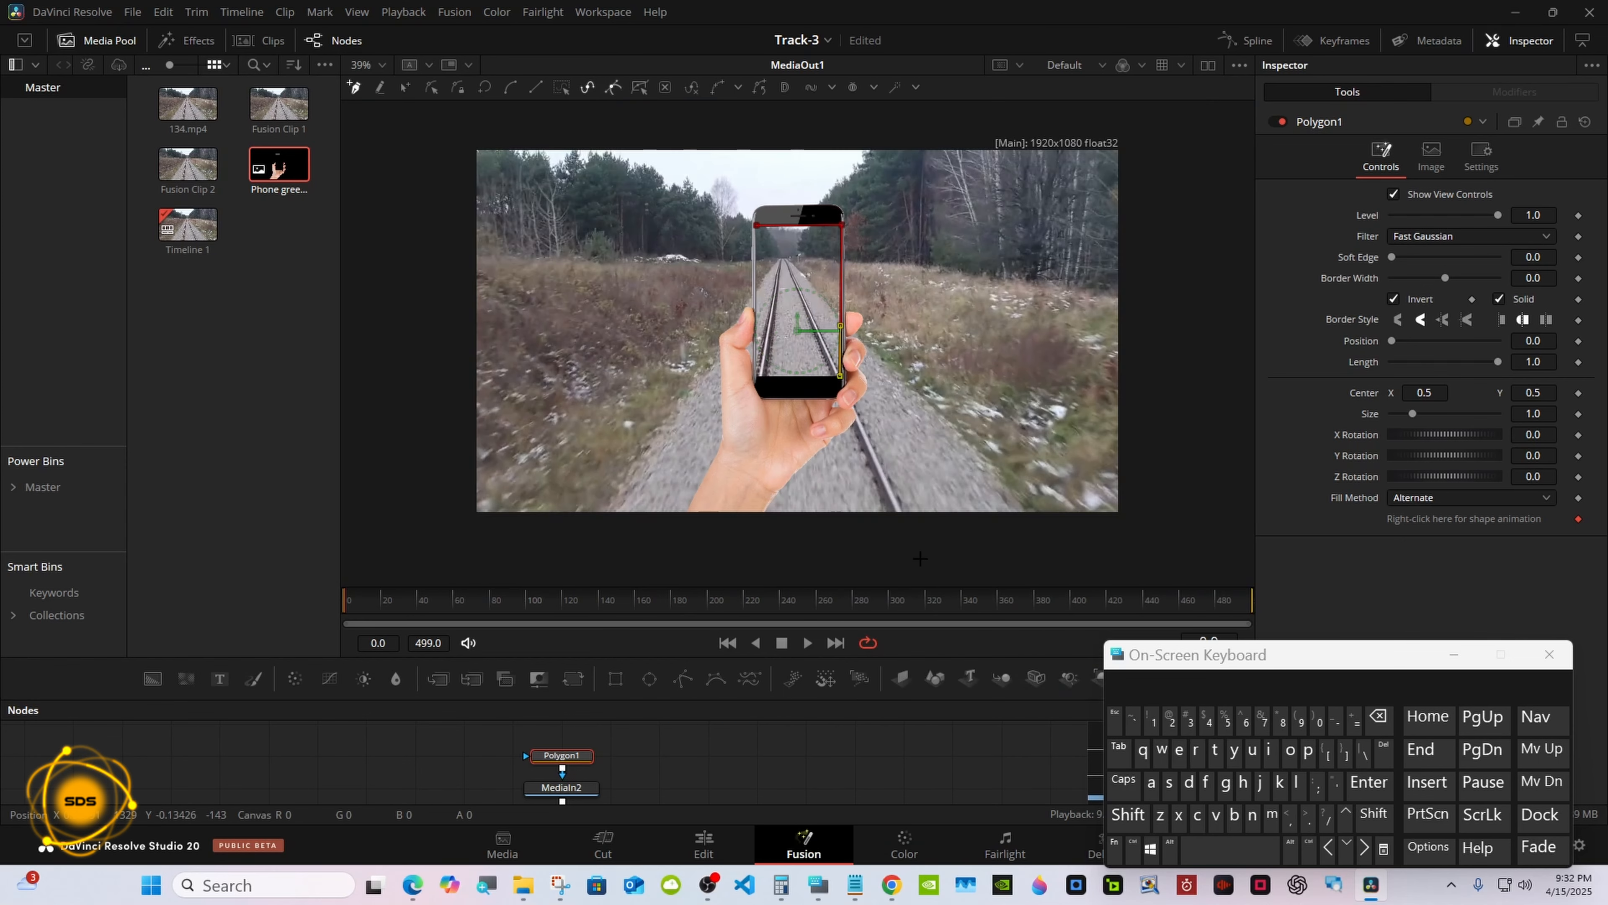
{"action": "left_click", "coordinate": [892, 488]}
{"action": "left_click", "coordinate": [917, 543]}
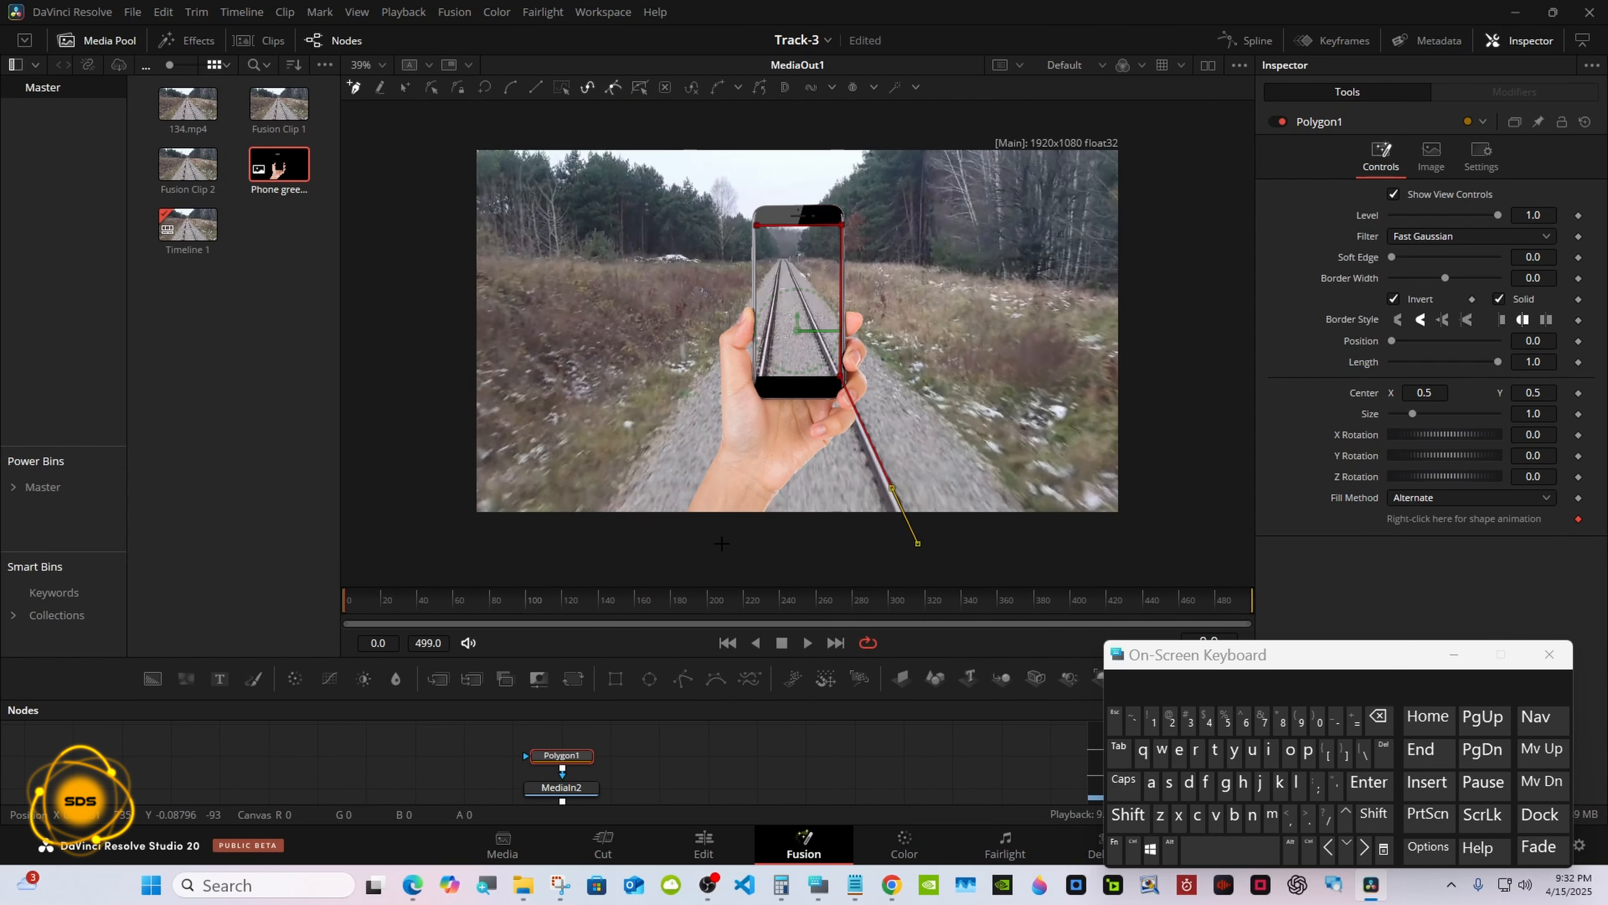
{"action": "left_click", "coordinate": [722, 543]}
Add a mask point at the phone screen's lower-left corner and close the polygon at its starting point
{"action": "right_click", "coordinate": [751, 384]}
{"action": "mouse_move", "coordinate": [886, 395]}
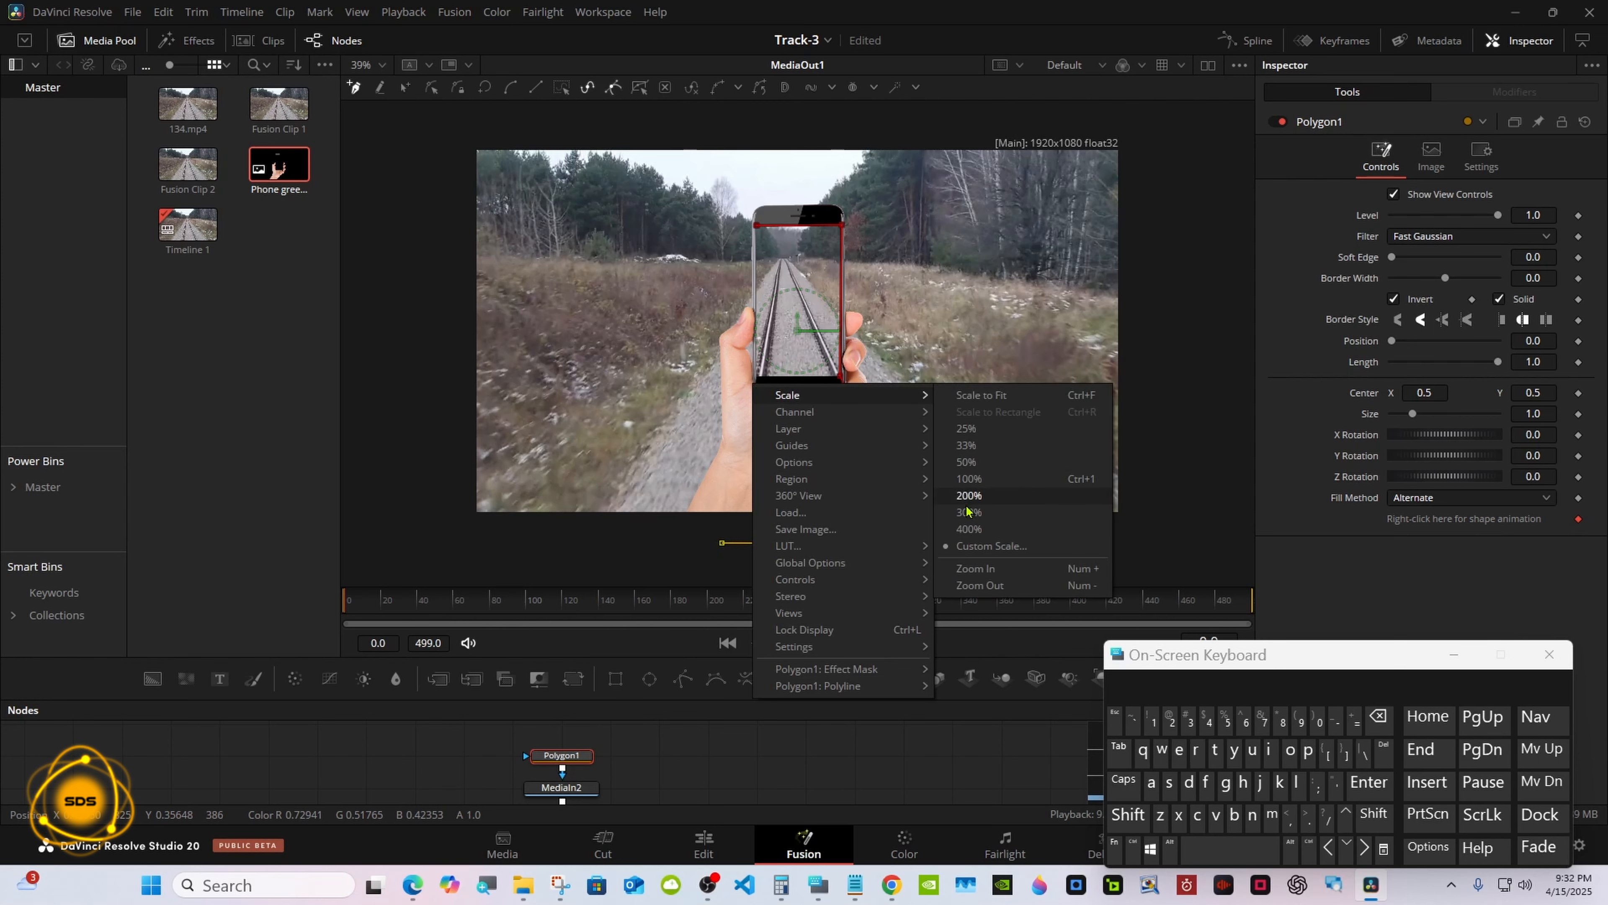
{"action": "left_click", "coordinate": [956, 396]}
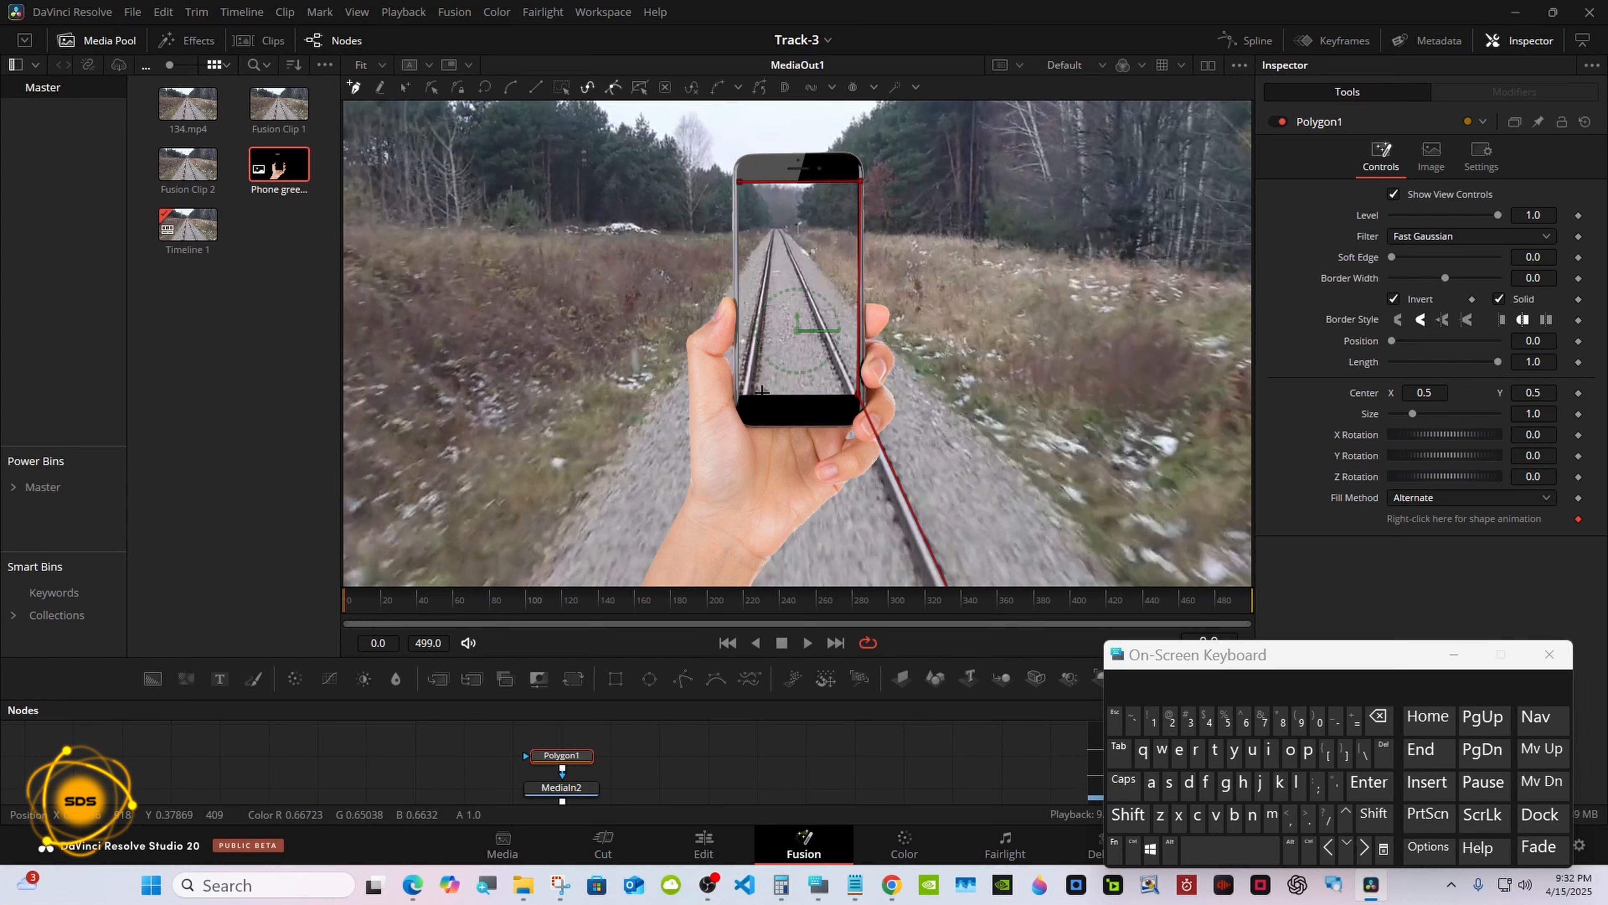
{"action": "right_click", "coordinate": [736, 386]}
{"action": "mouse_move", "coordinate": [792, 406]}
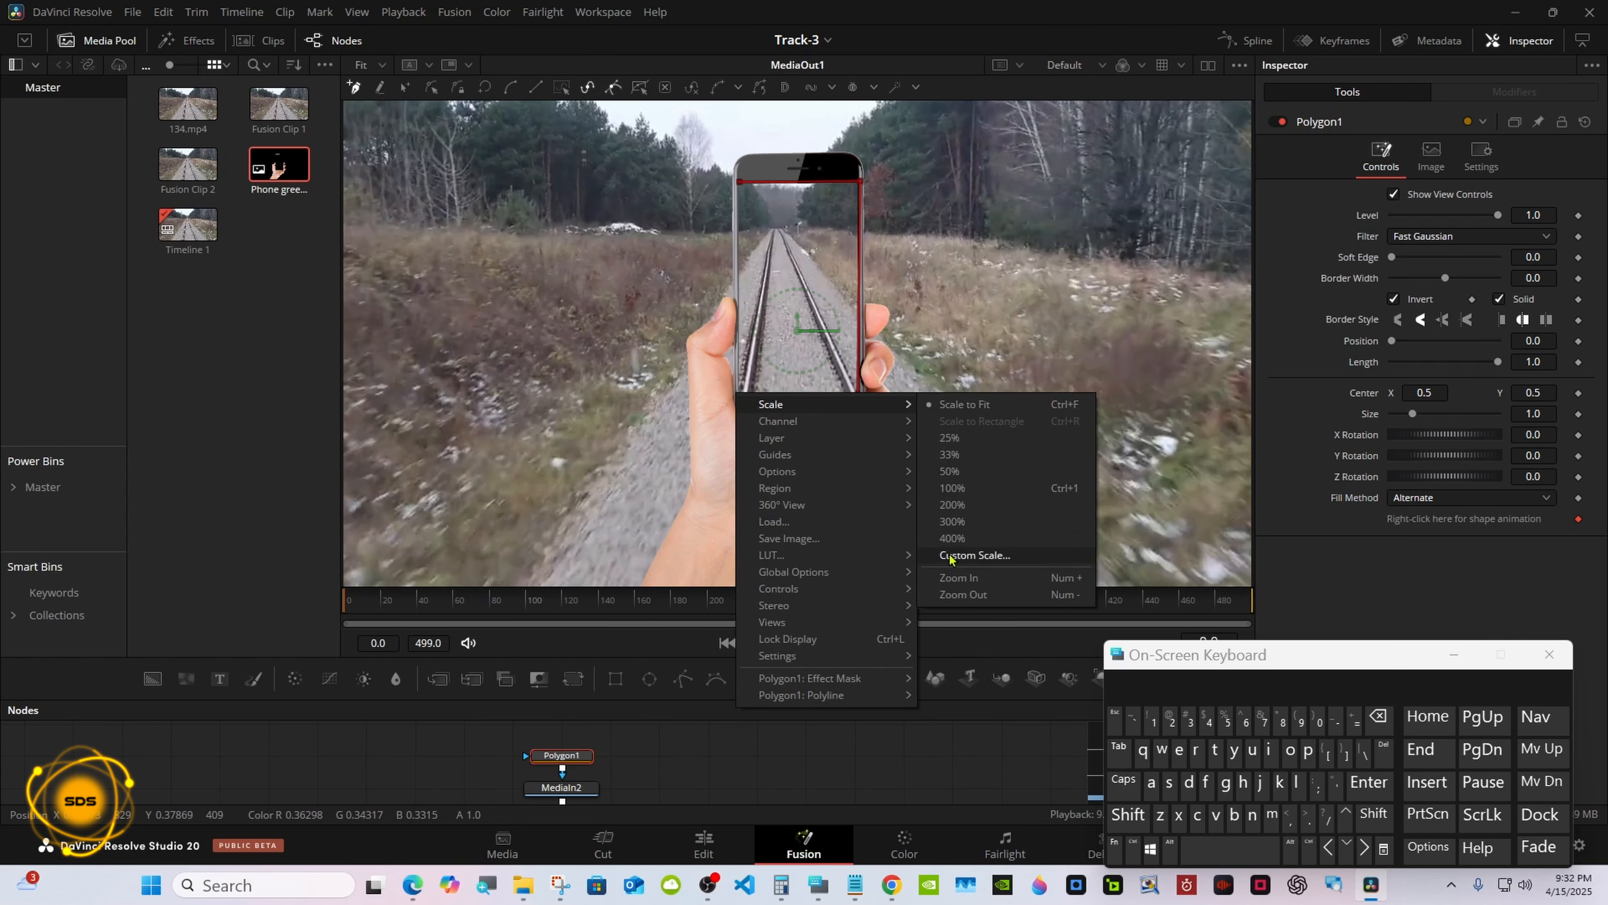
{"action": "left_click", "coordinate": [957, 577]}
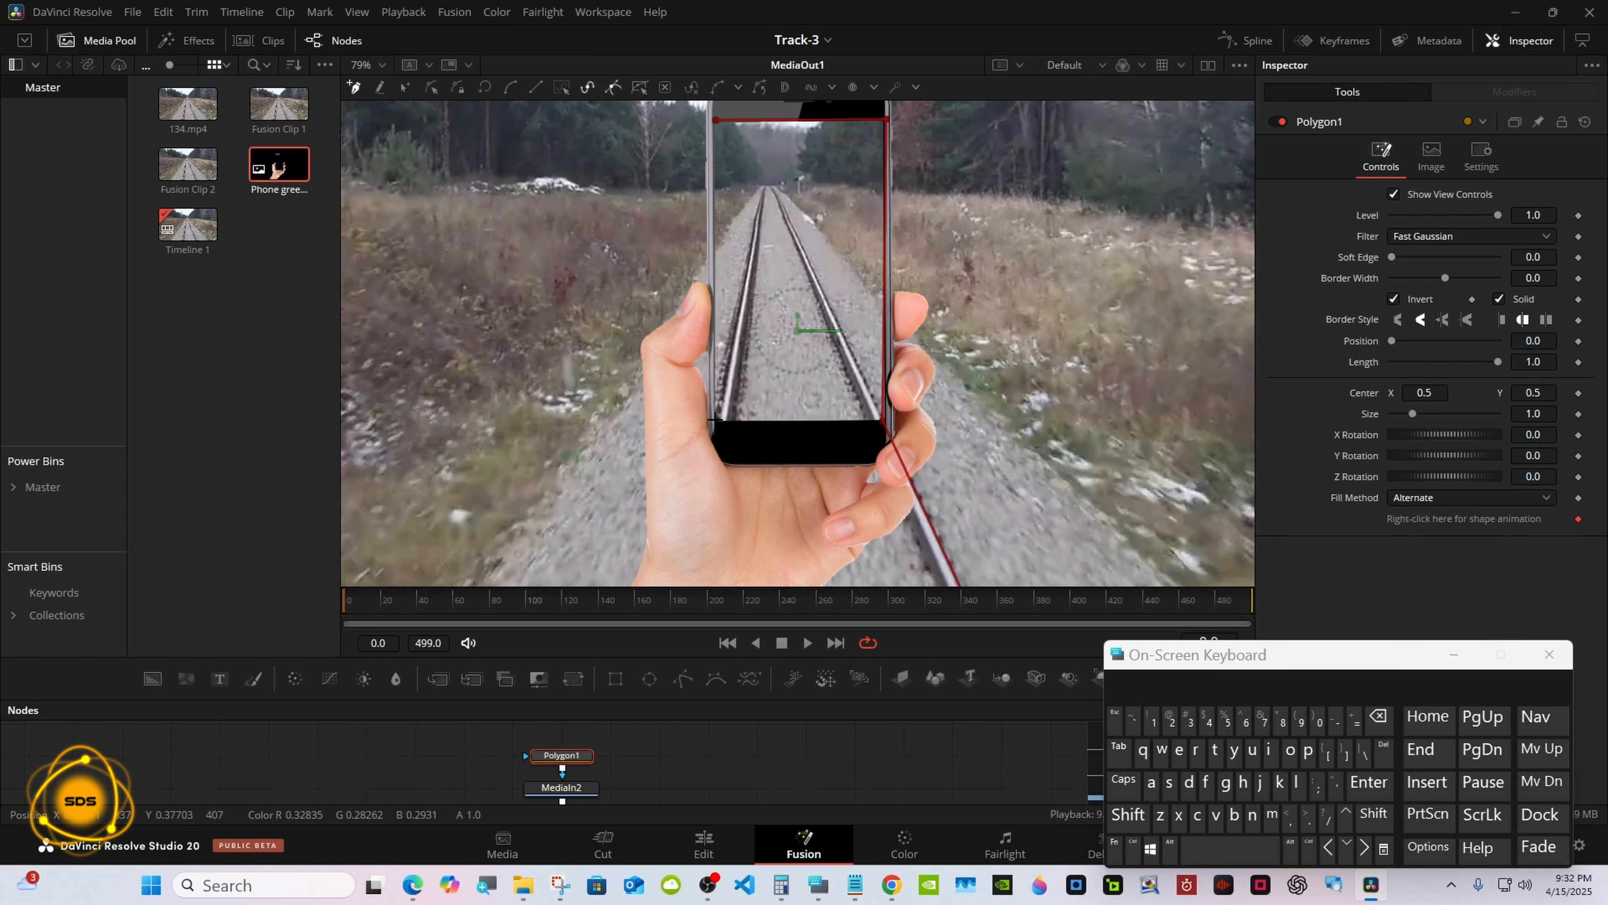
{"action": "left_click", "coordinate": [715, 418]}
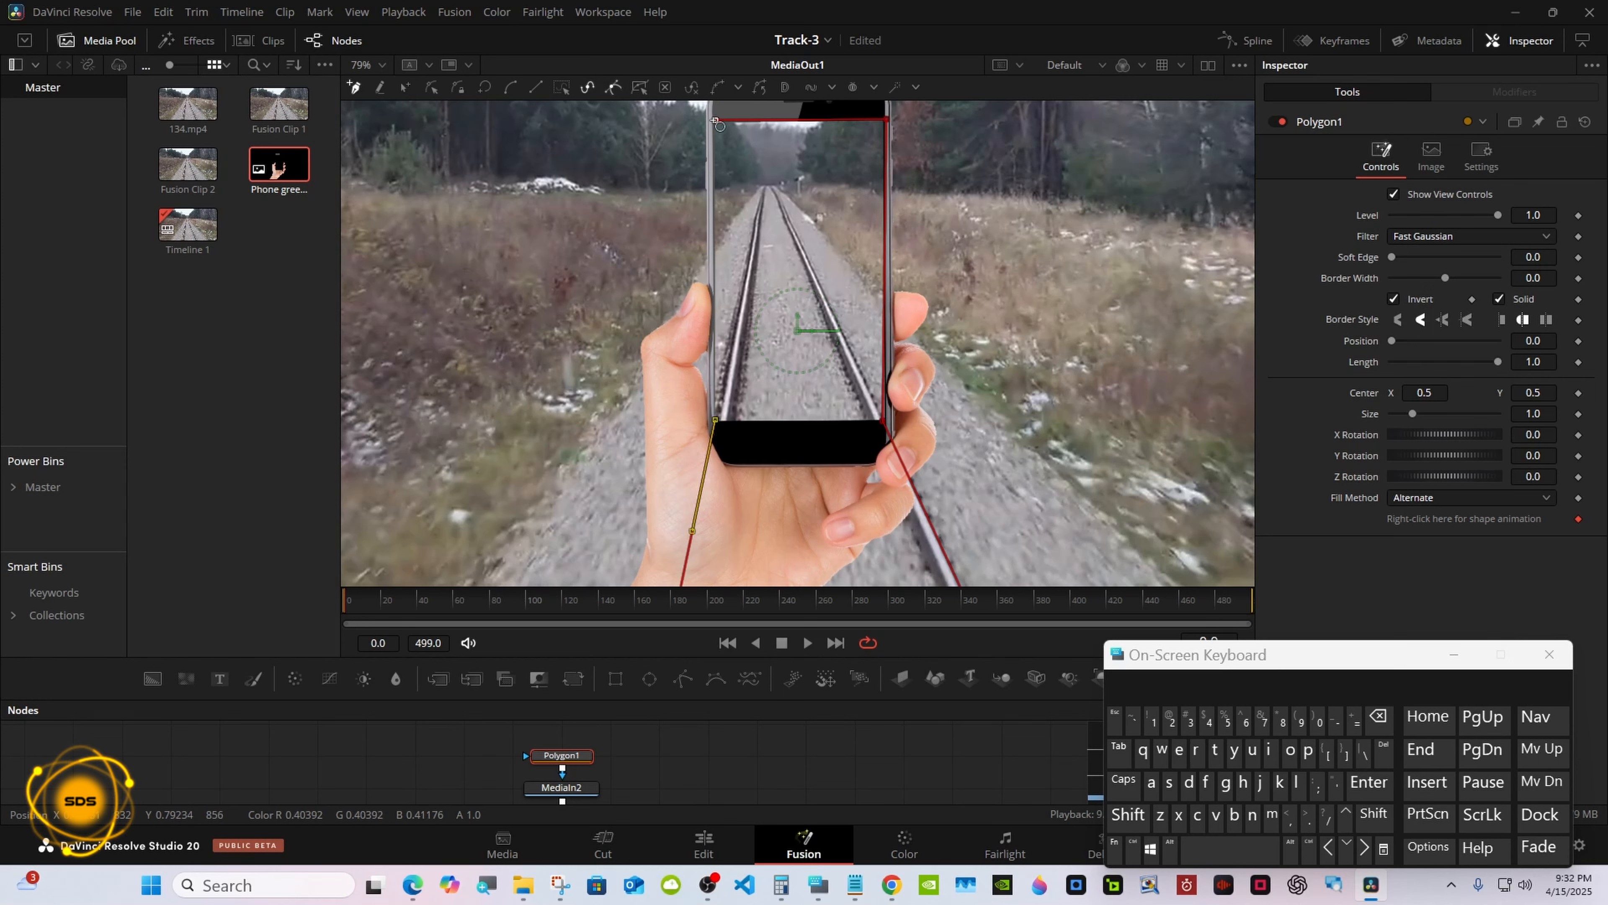
{"action": "left_click", "coordinate": [715, 119]}
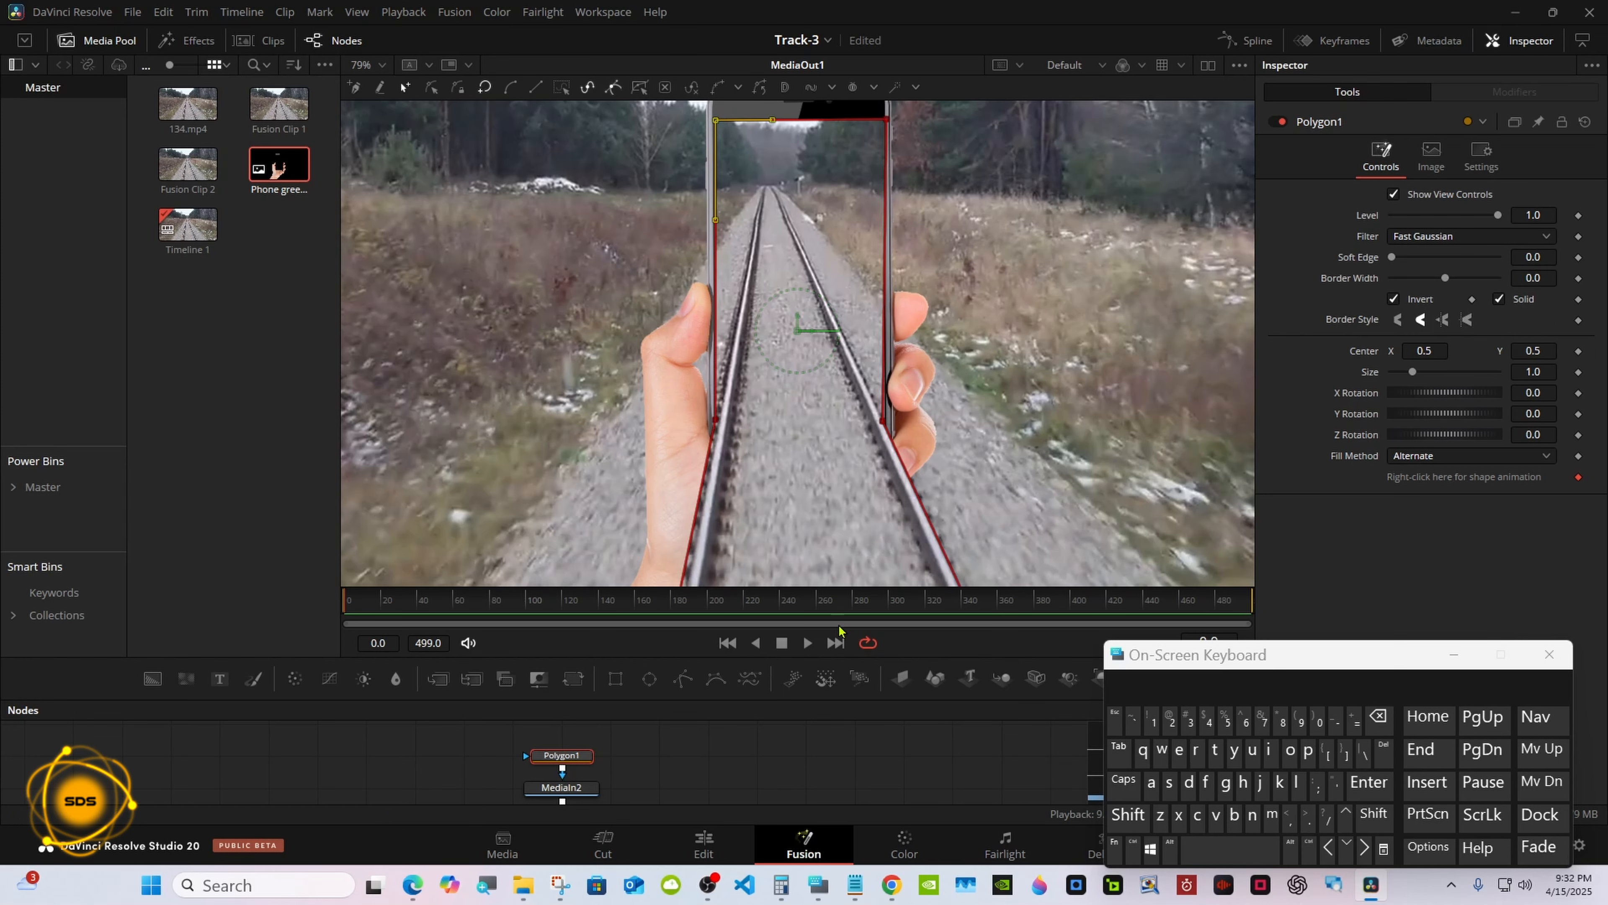
Fit the view, select the mask's upper-right point and nudge it left twice to align with the phone screen's edge
{"action": "right_click", "coordinate": [792, 438]}
{"action": "mouse_move", "coordinate": [916, 450]}
{"action": "left_click", "coordinate": [1013, 444]}
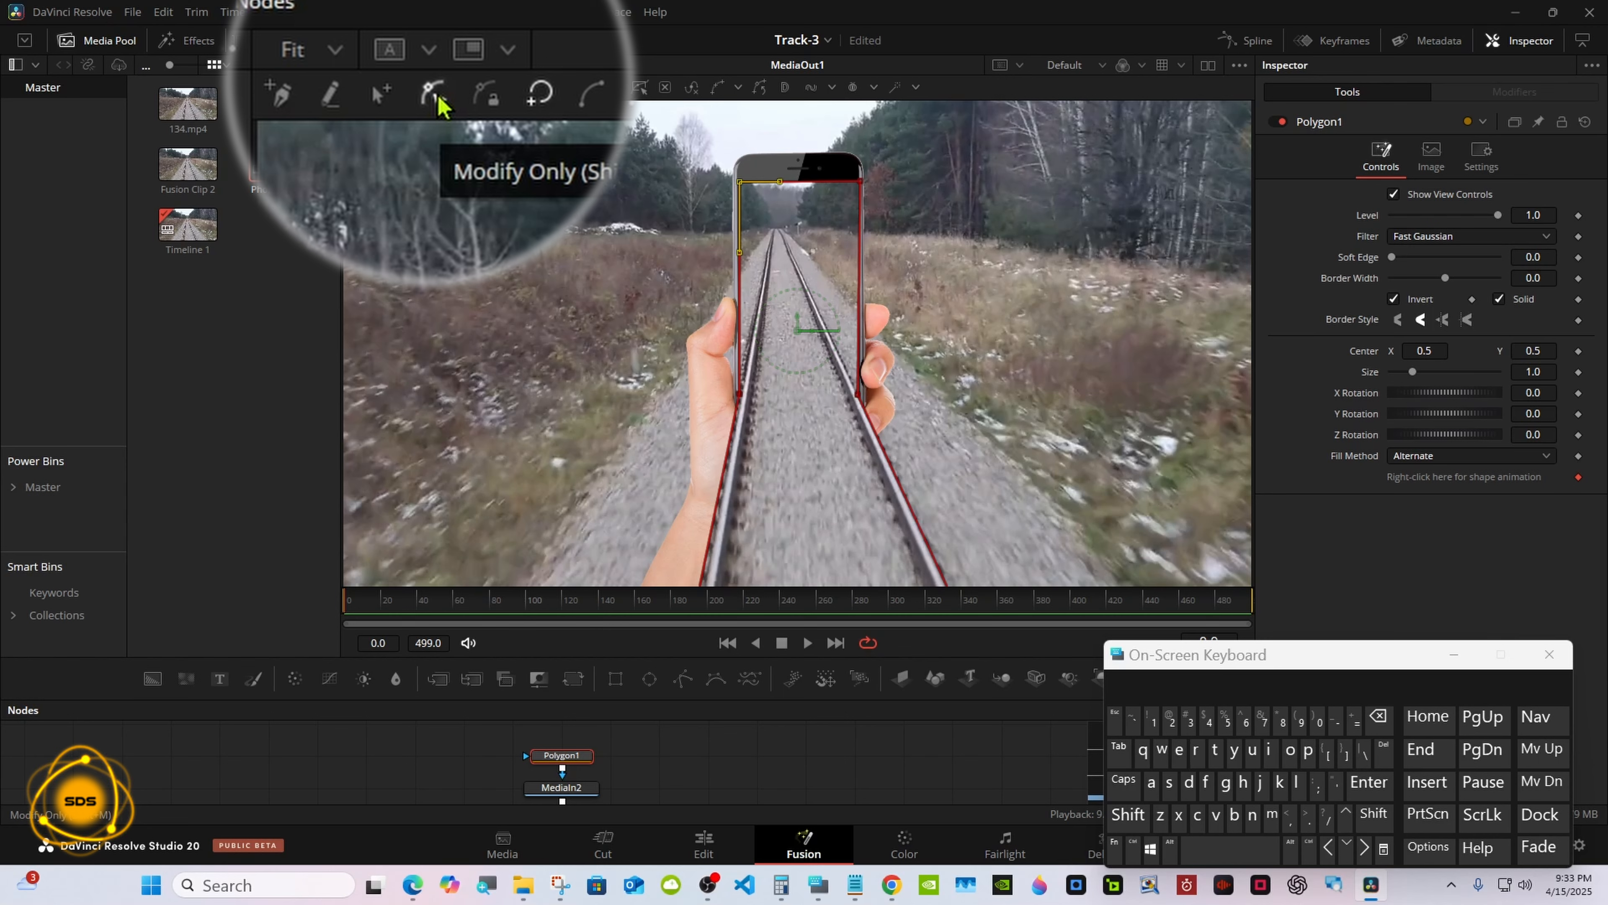
{"action": "left_click_drag", "start_coordinate": [902, 213], "coordinate": [829, 166]}
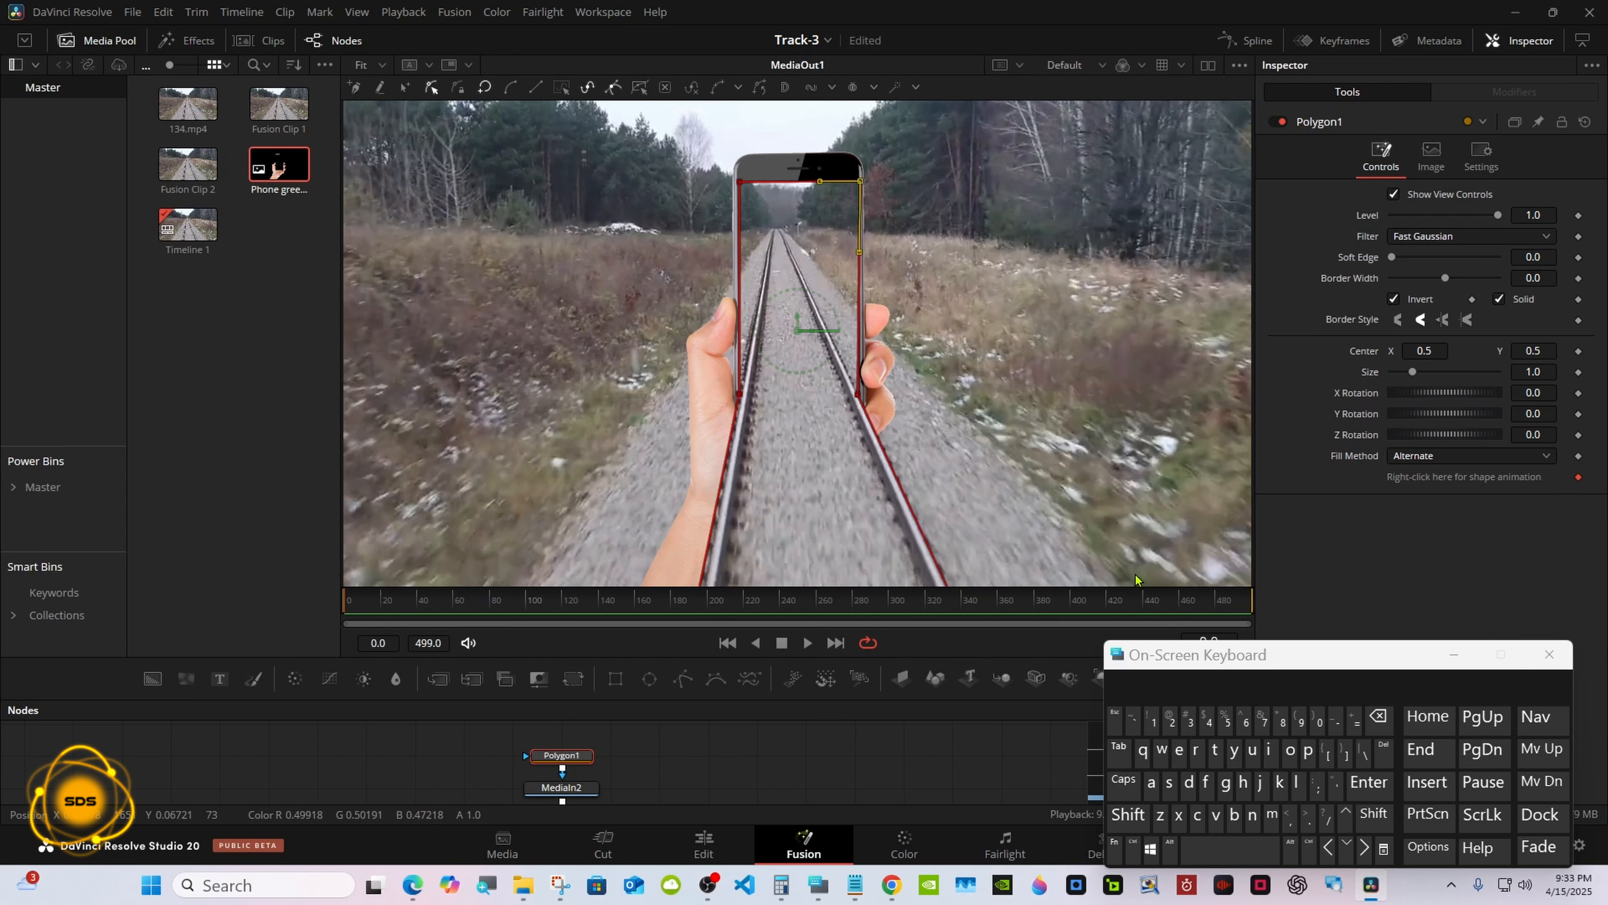
{"action": "left_click", "coordinate": [1329, 848]}
{"action": "left_click", "coordinate": [1329, 849]}
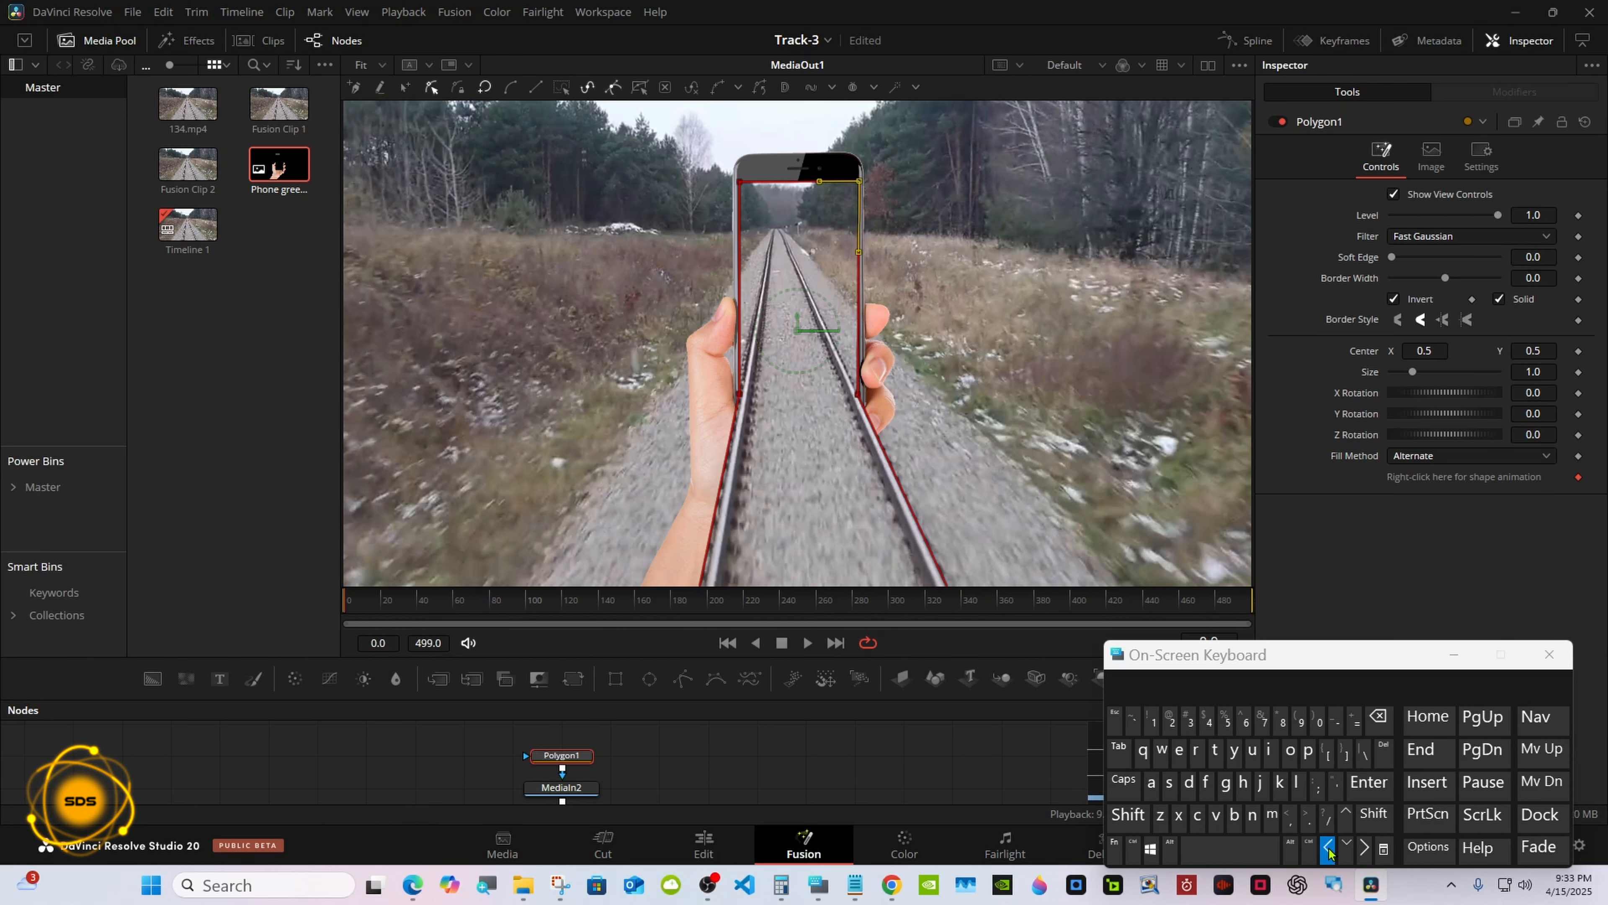
{"action": "left_click", "coordinate": [882, 785]}
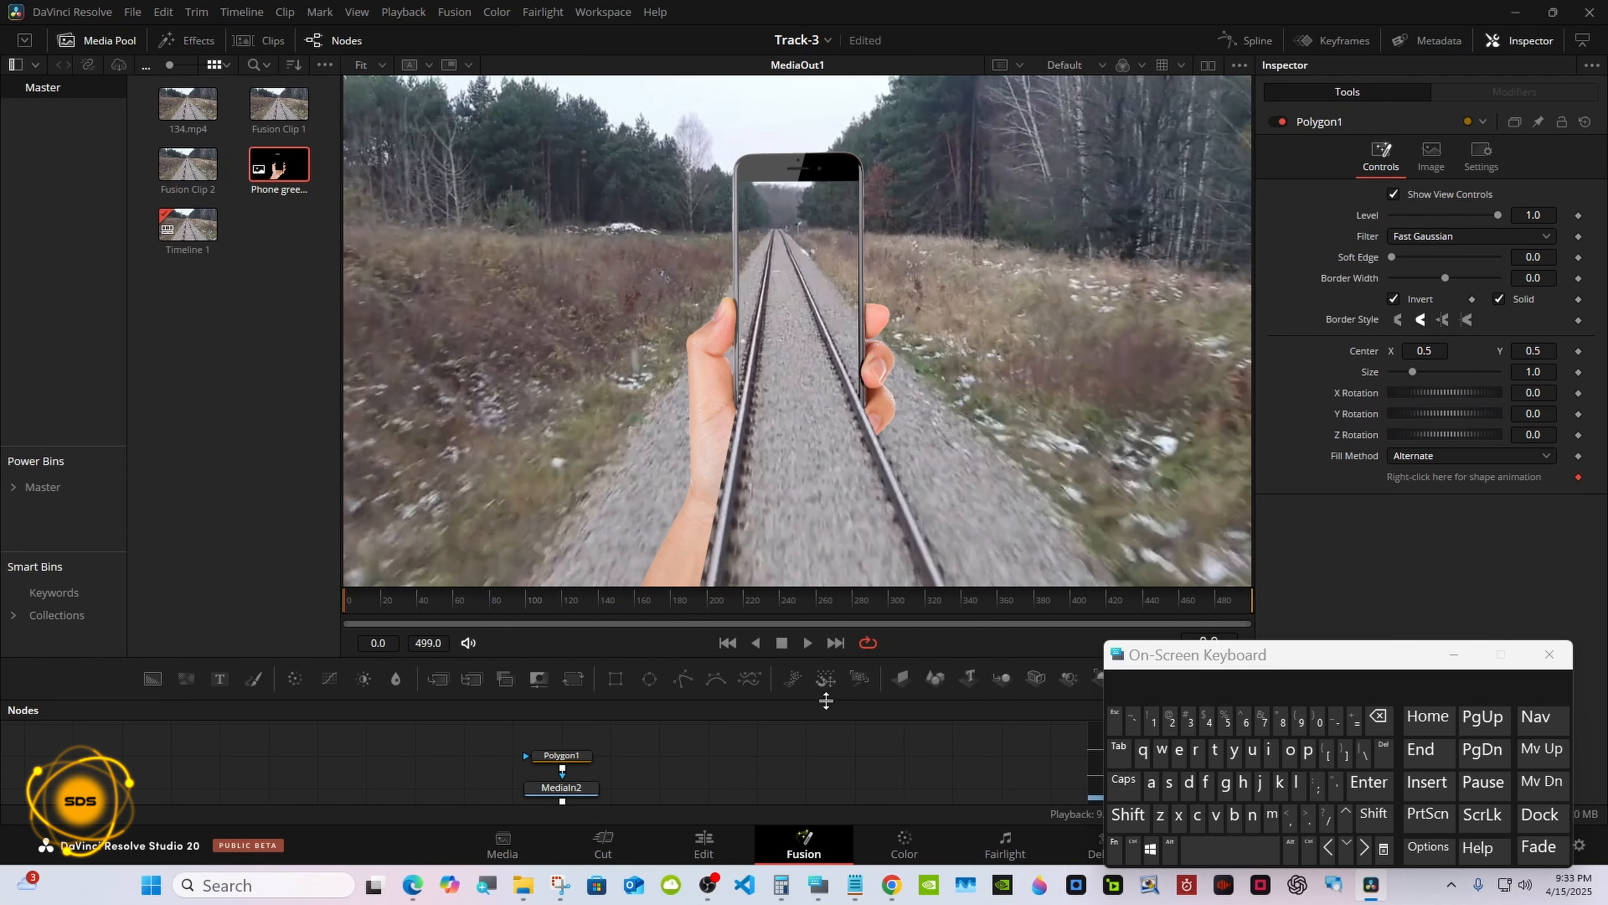
Copy Polygon1, paste it as an instance and connect the instance to MediaIn1 as its effect mask
{"action": "left_click_drag", "start_coordinate": [828, 701], "coordinate": [823, 481]}
{"action": "right_click", "coordinate": [572, 542]}
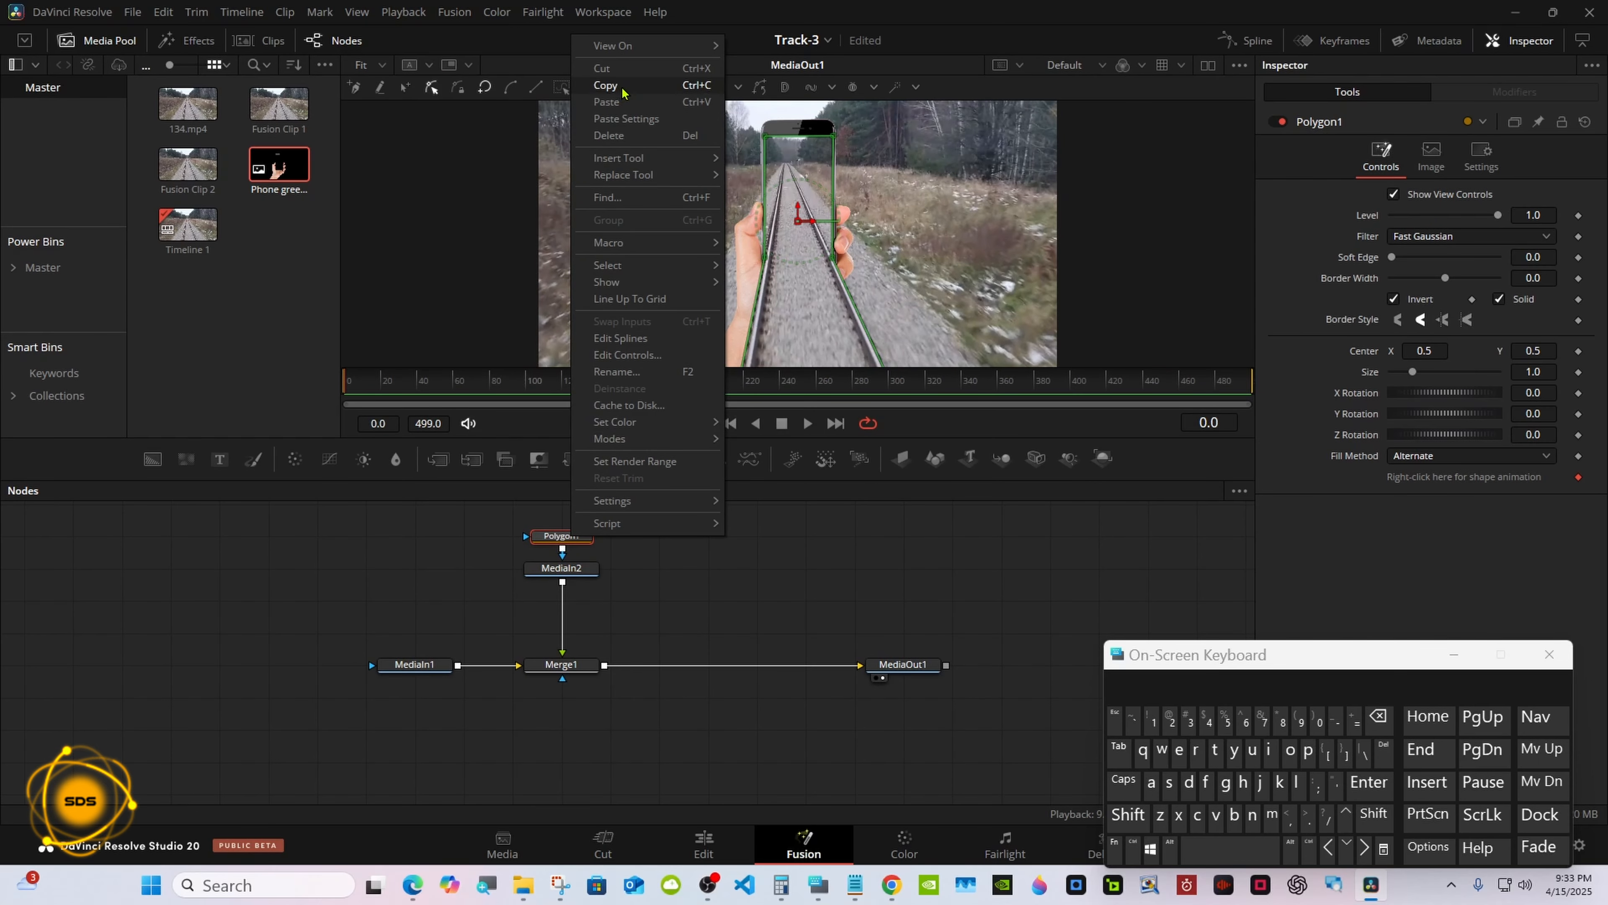
{"action": "left_click", "coordinate": [607, 86]}
{"action": "left_click", "coordinate": [421, 552]}
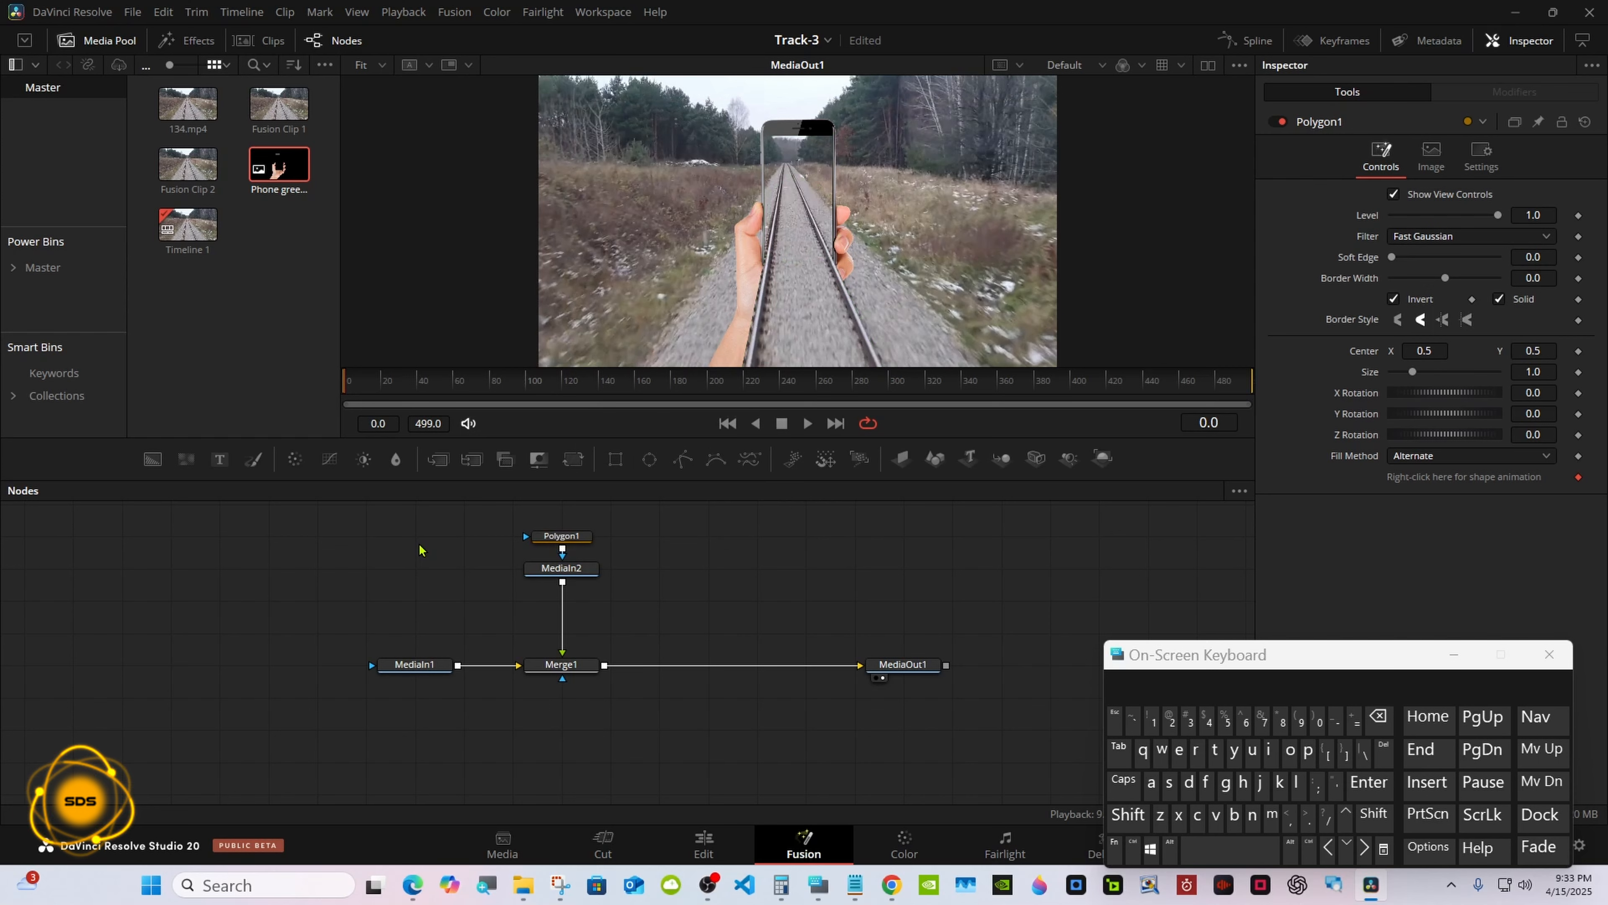
{"action": "right_click", "coordinate": [418, 549]}
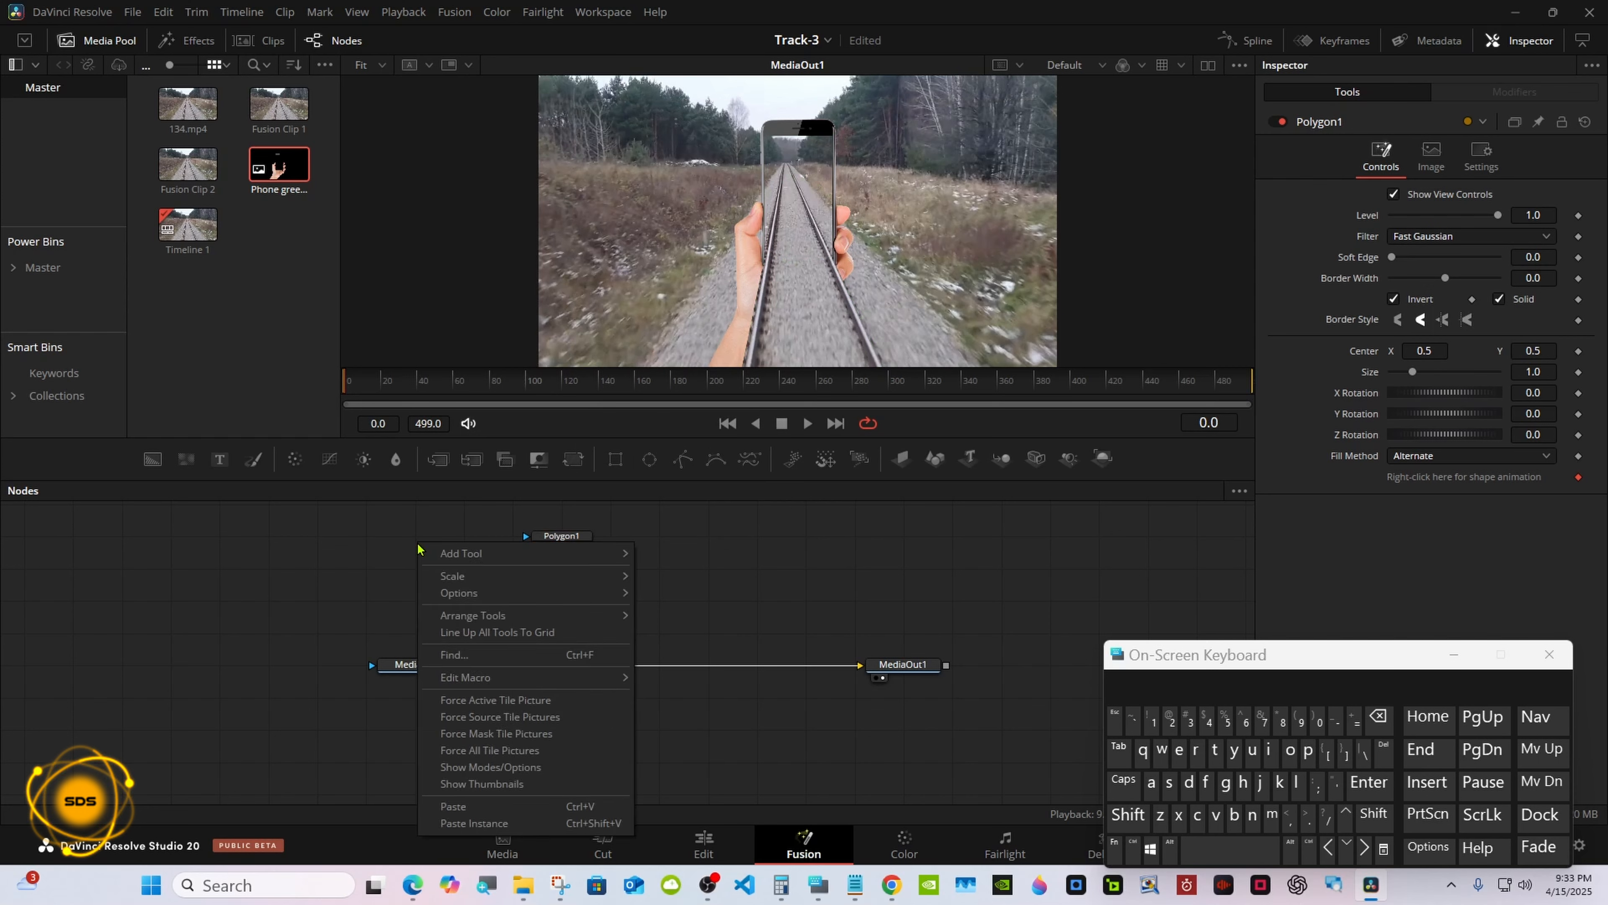
{"action": "left_click", "coordinate": [504, 824]}
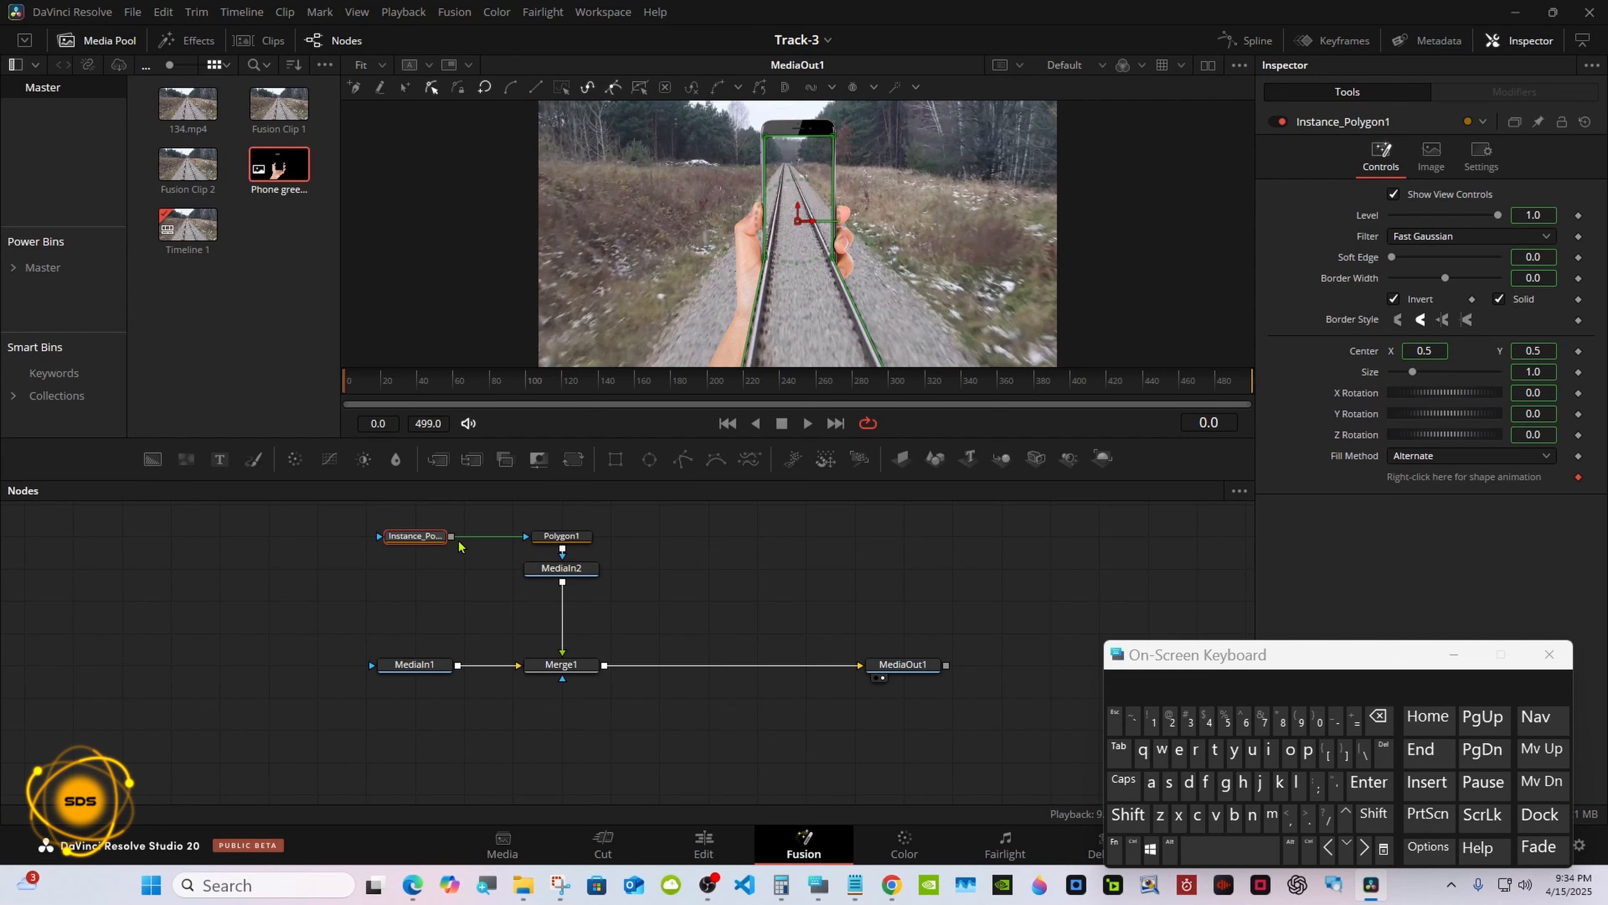
{"action": "left_click_drag", "start_coordinate": [451, 536], "coordinate": [414, 662]}
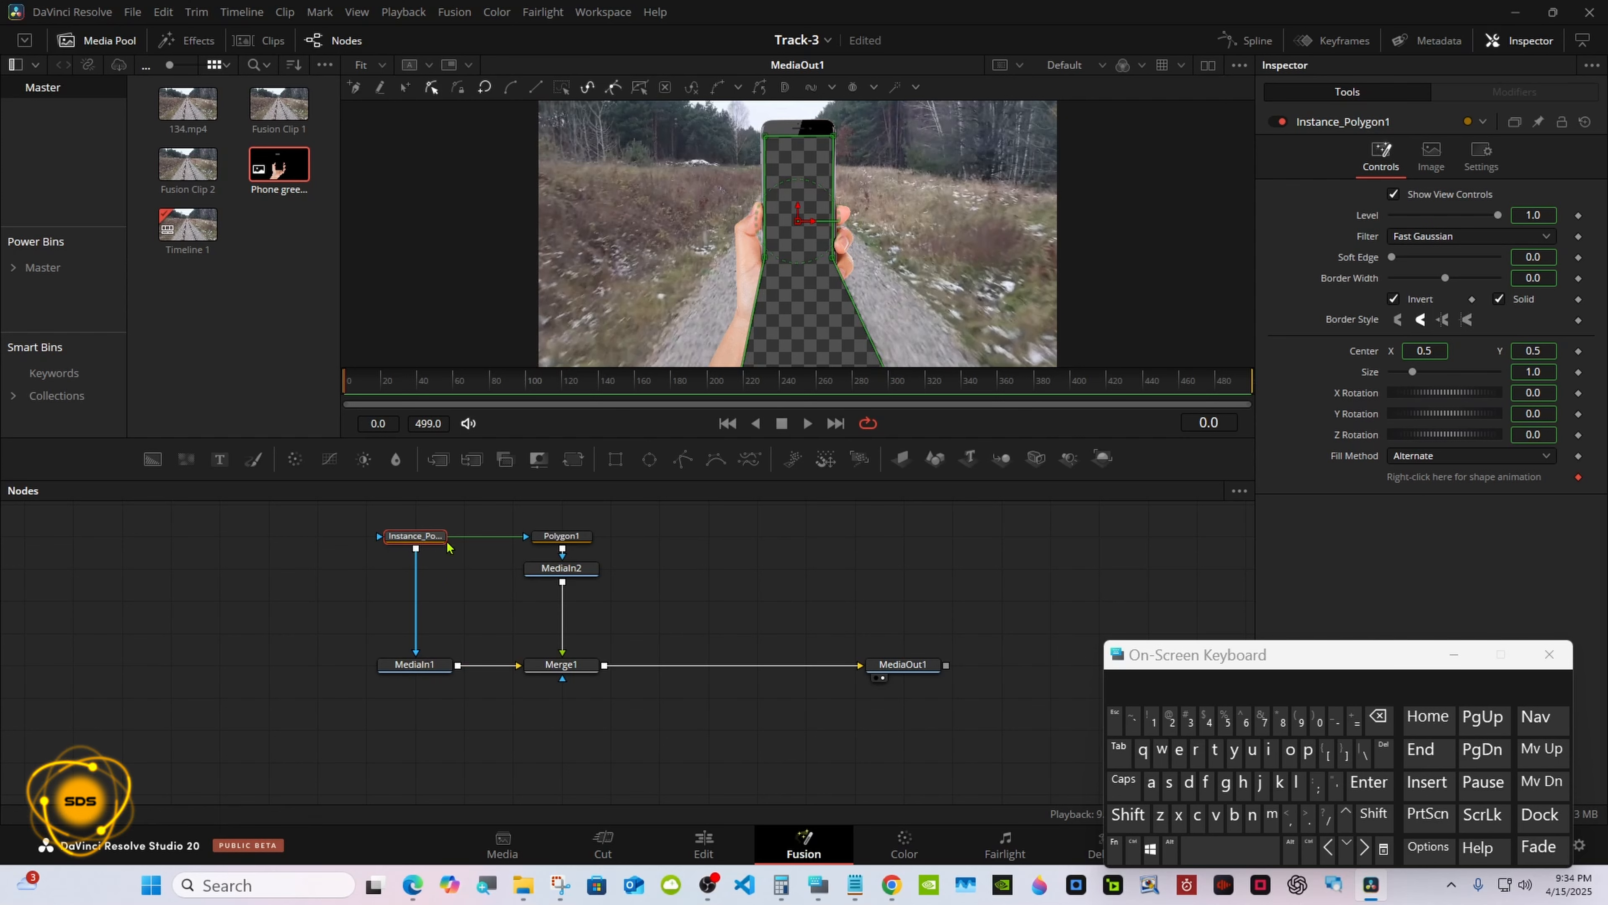
Deinstance the Invert setting of the instanced polygon and turn Invert off
{"action": "left_click_drag", "start_coordinate": [1234, 657], "coordinate": [976, 672]}
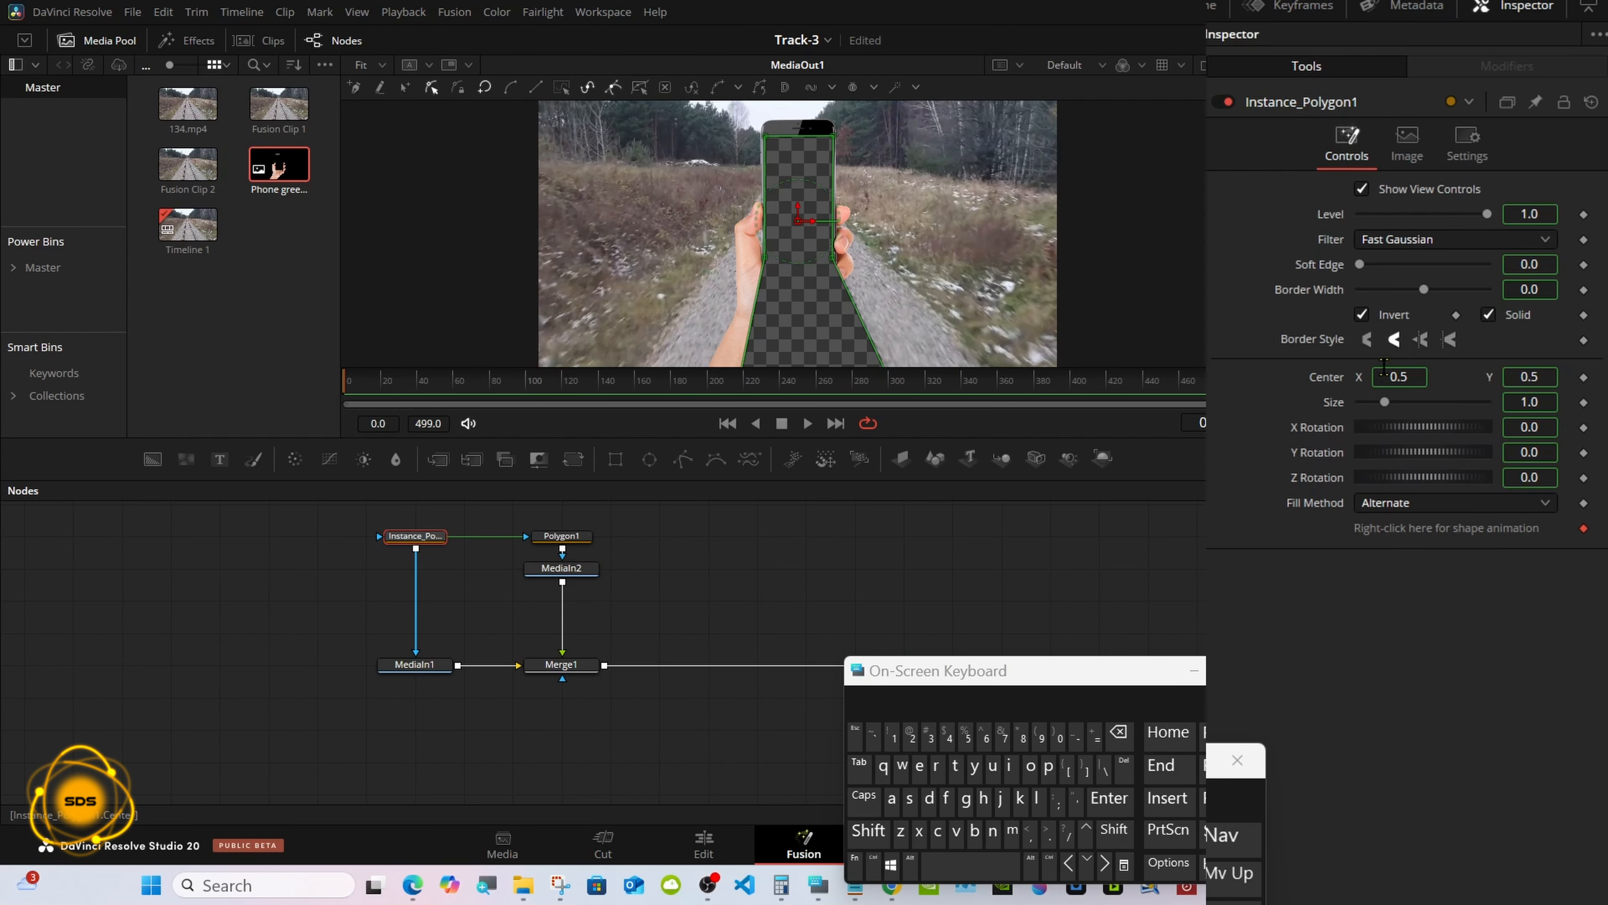
{"action": "right_click", "coordinate": [1390, 318]}
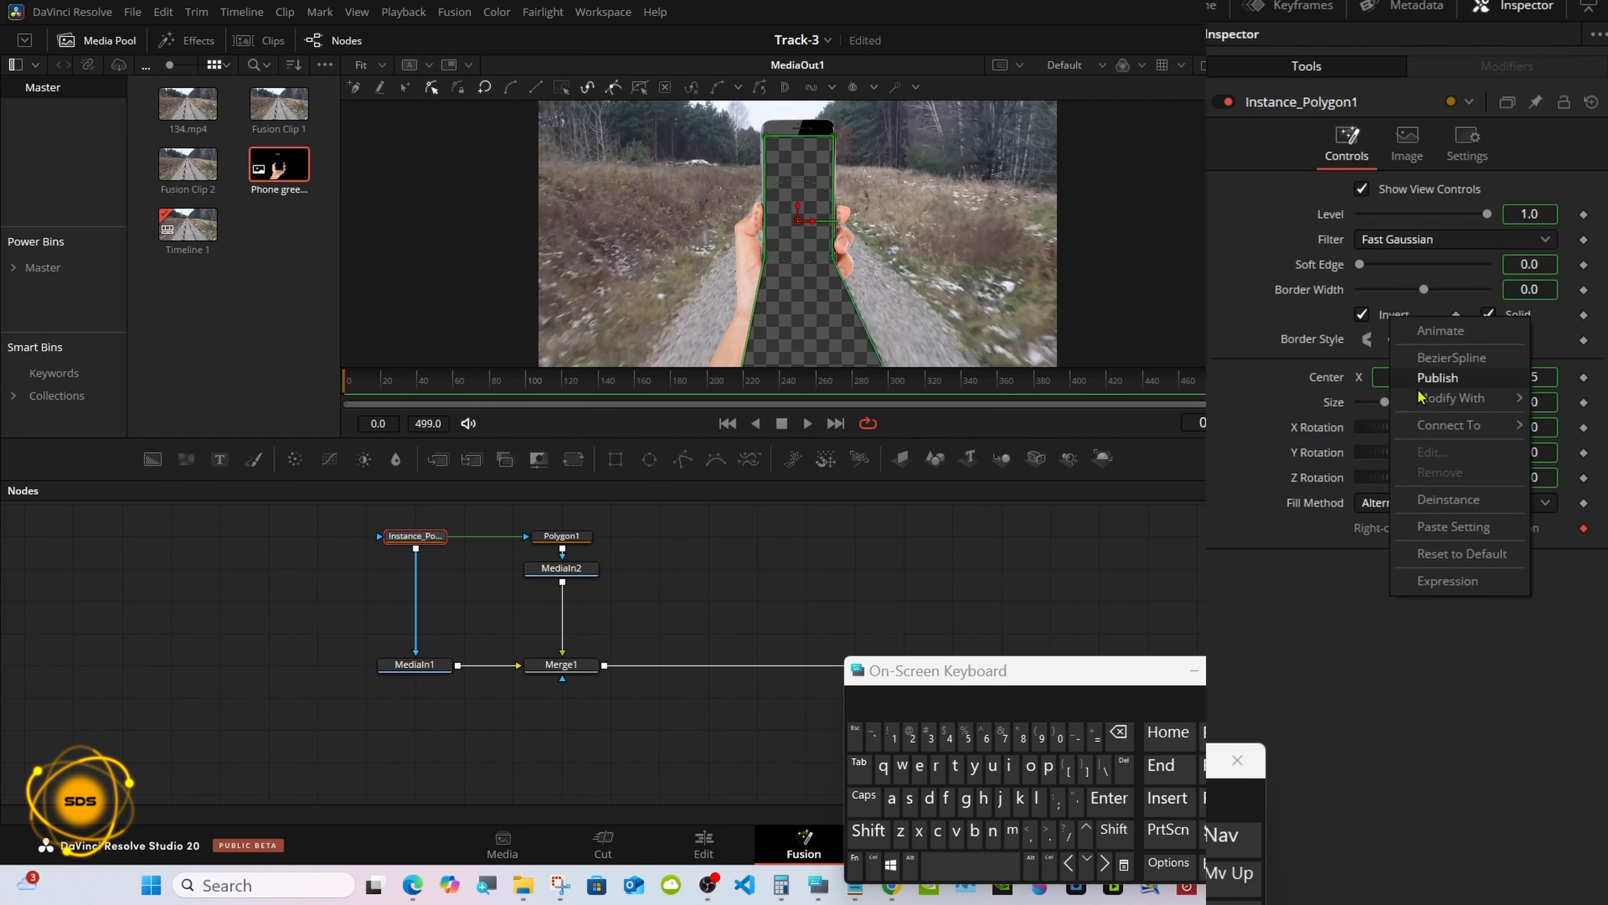
{"action": "left_click", "coordinate": [1438, 505]}
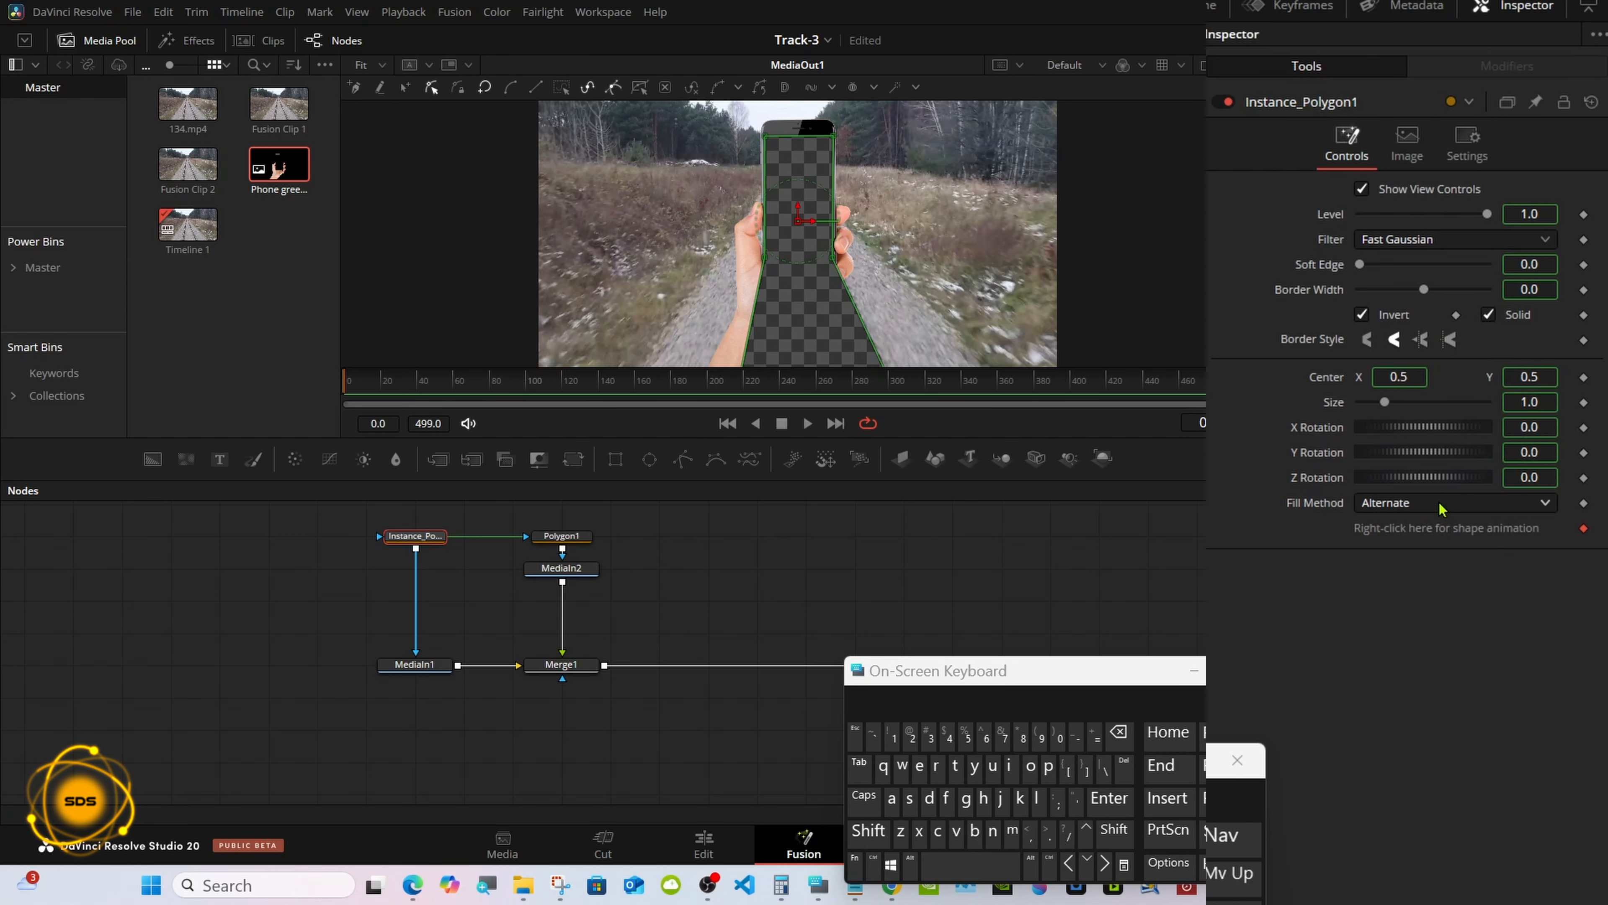
{"action": "left_click", "coordinate": [1362, 315]}
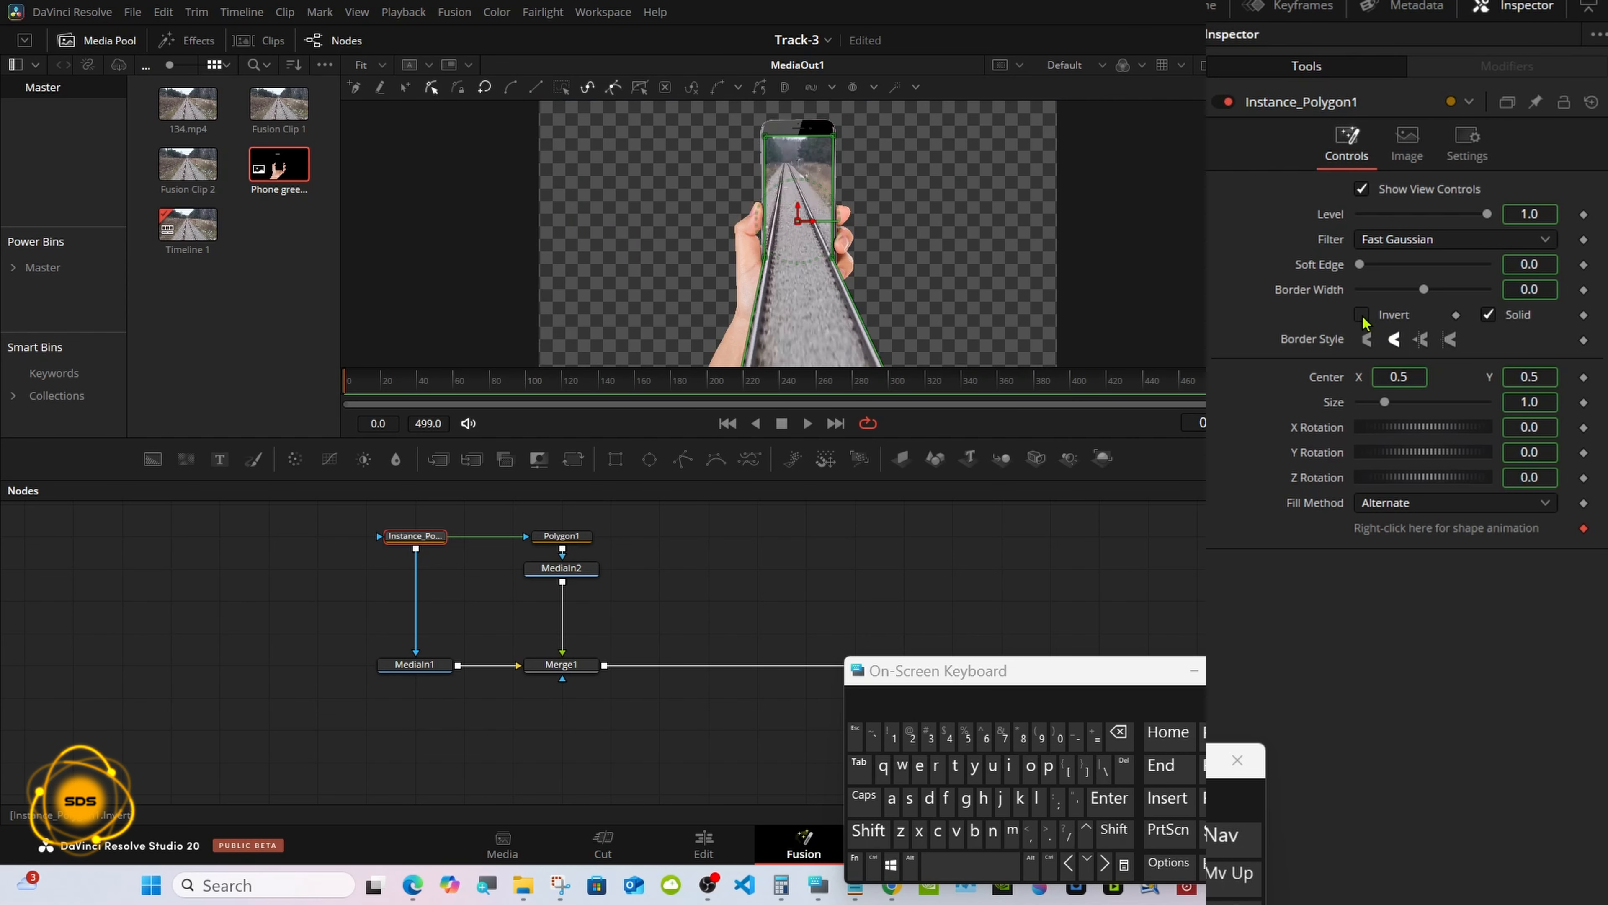